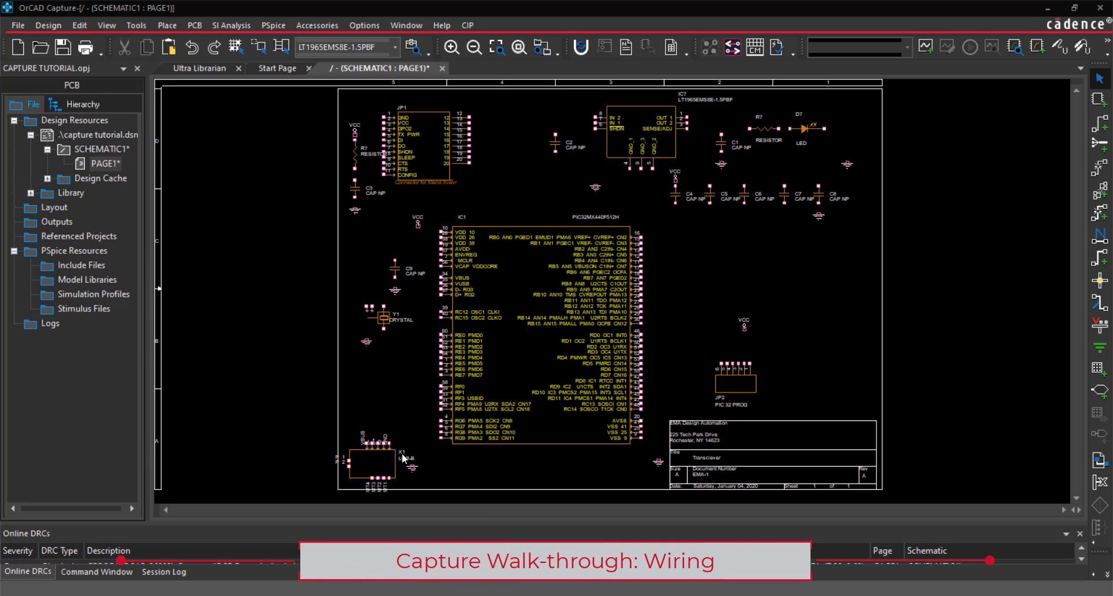
Wire the resistor and C3 beside JP1 in series between VCC and ground, and connect JP1's CONFIG pin to their shared node
left_click(173, 26)
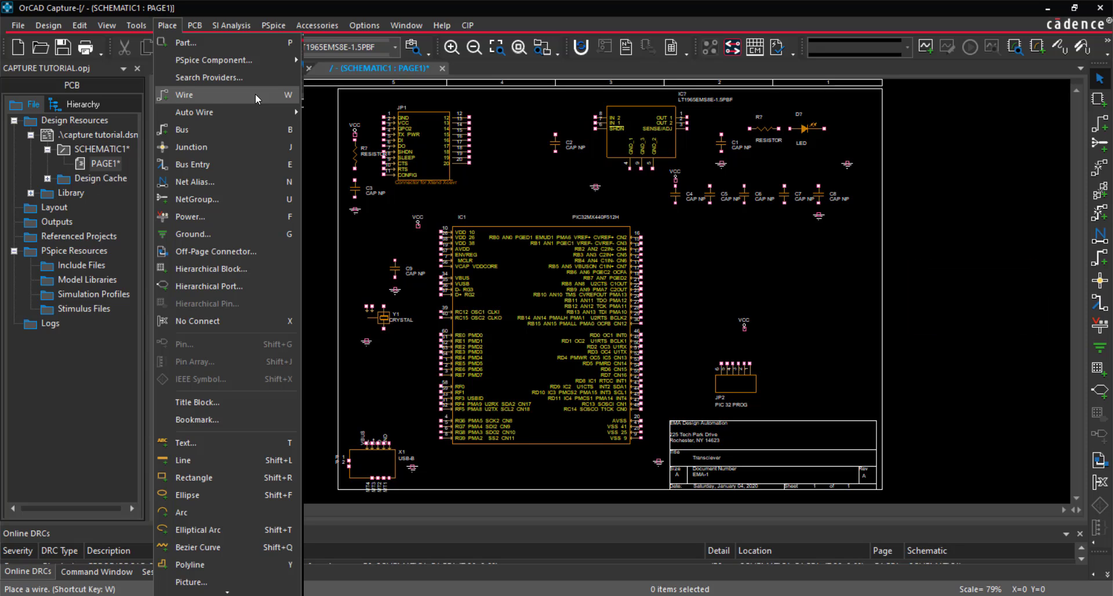
left_click(255, 93)
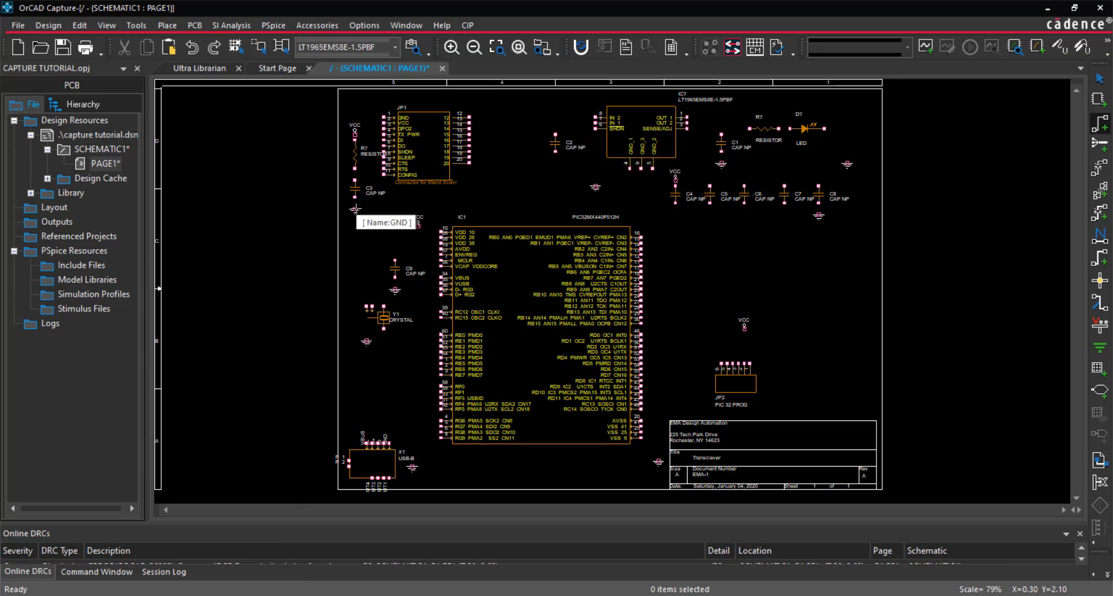
left_click(355, 181)
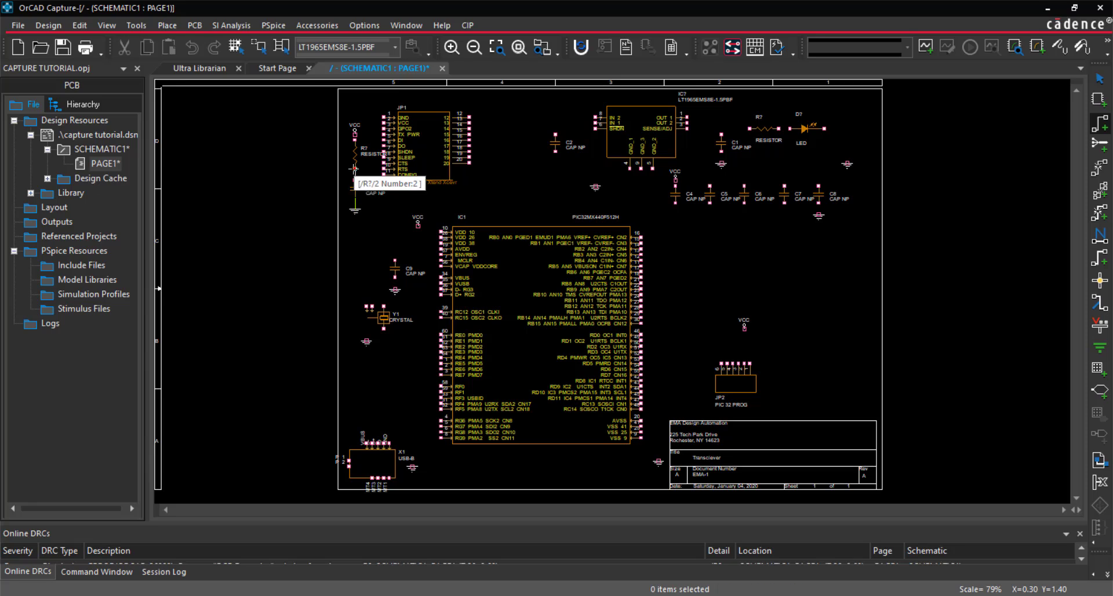
left_click(355, 164)
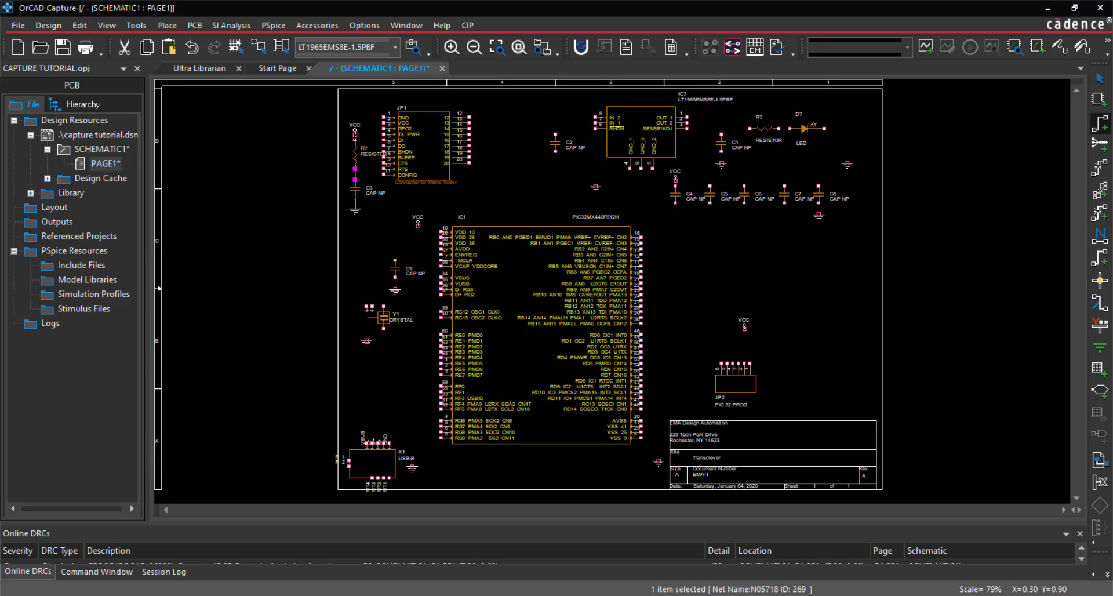
left_click(383, 174)
left_click(355, 174)
Wire JP1's VCC pin to the LT1965 regulator's IN and SHDN pins, and connect C2's upper pin to that wire
left_click(383, 123)
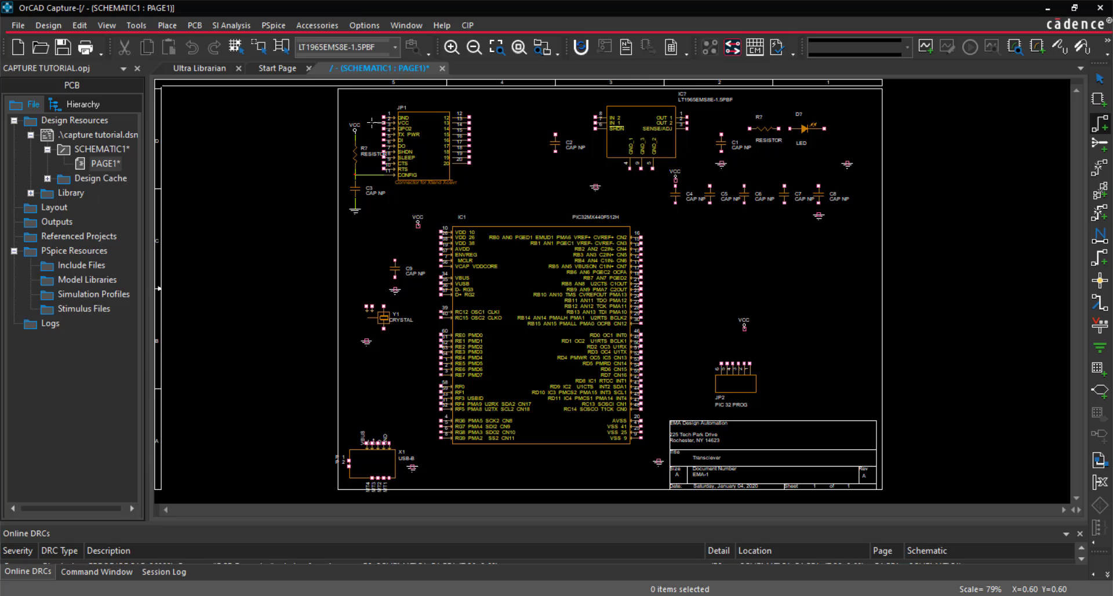
left_click(361, 101)
left_click(596, 120)
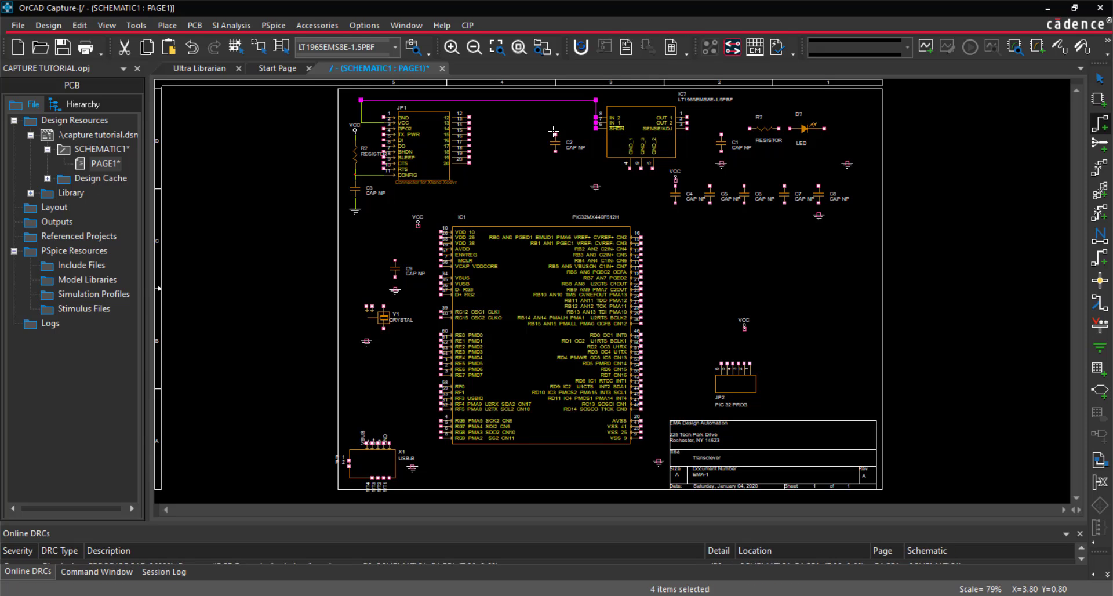
left_click(555, 135)
left_click(555, 100)
Wire C2's lower pin to the regulator's GND pins and connect that wire to the ground symbol below
left_click(554, 151)
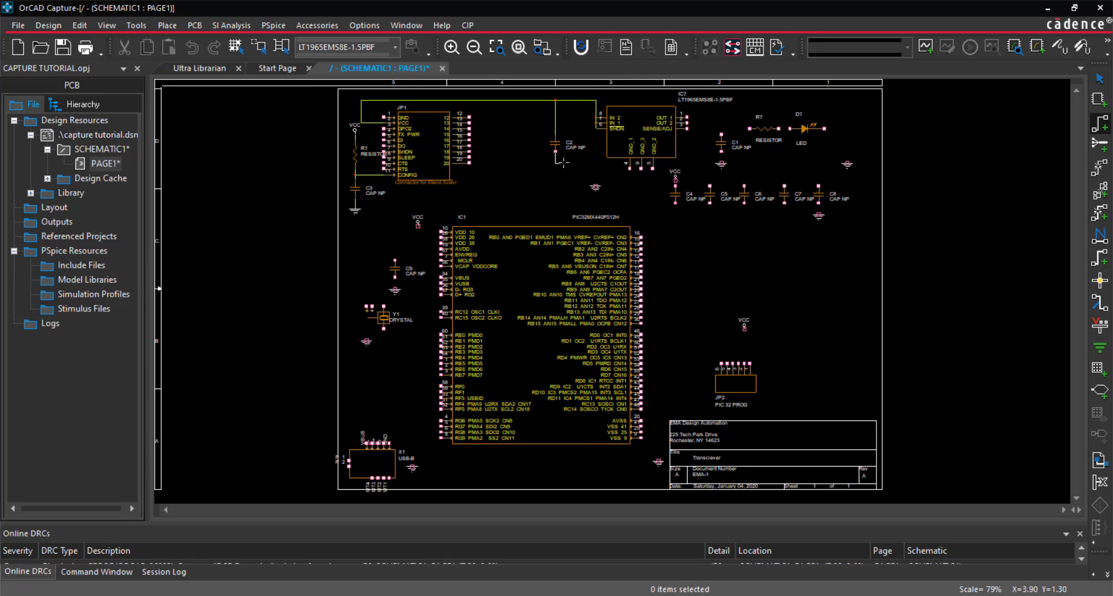
left_click(653, 169)
left_click(595, 186)
left_click(595, 168)
Wire the regulator's OUT and SENSE/ADJ pins through the resistor and LED in series to the ground symbol
left_click_drag(686, 129, 749, 129)
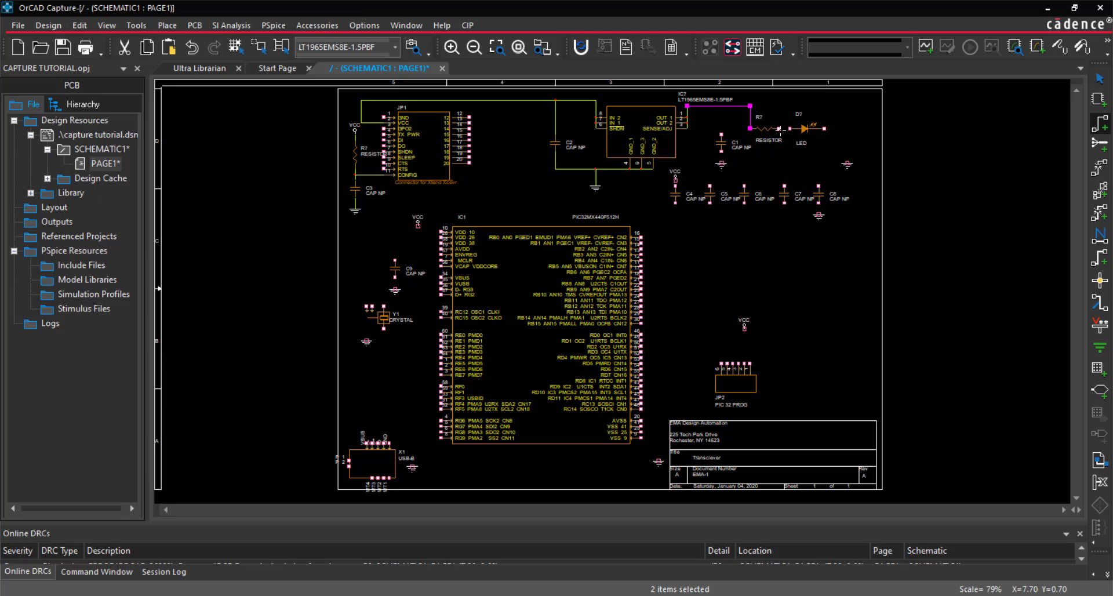
left_click(789, 130)
left_click(790, 129)
left_click(824, 129)
left_click(847, 163)
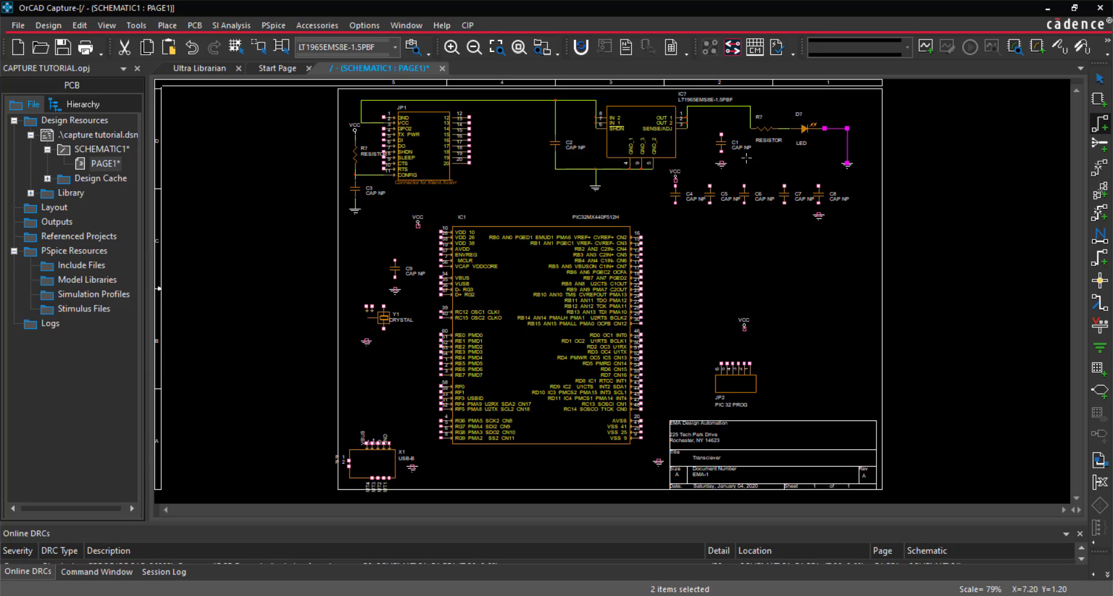
Wire C1 between the regulator output and ground, and capacitors C4 to C8 in parallel between VCC and ground
left_click(721, 164)
left_click(720, 152)
left_click(721, 134)
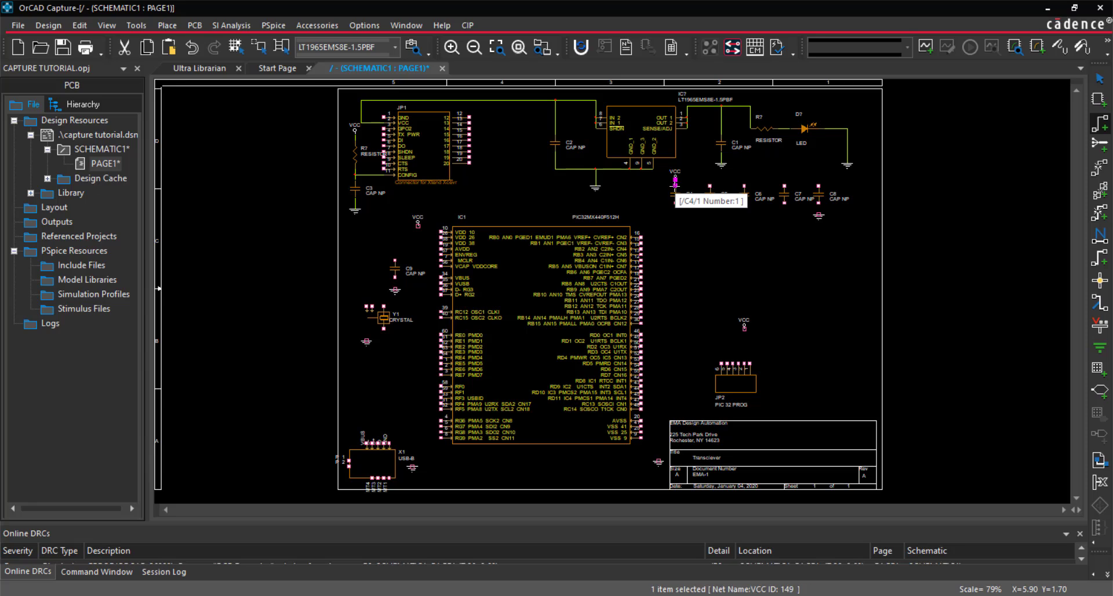
left_click_drag(676, 179, 819, 186)
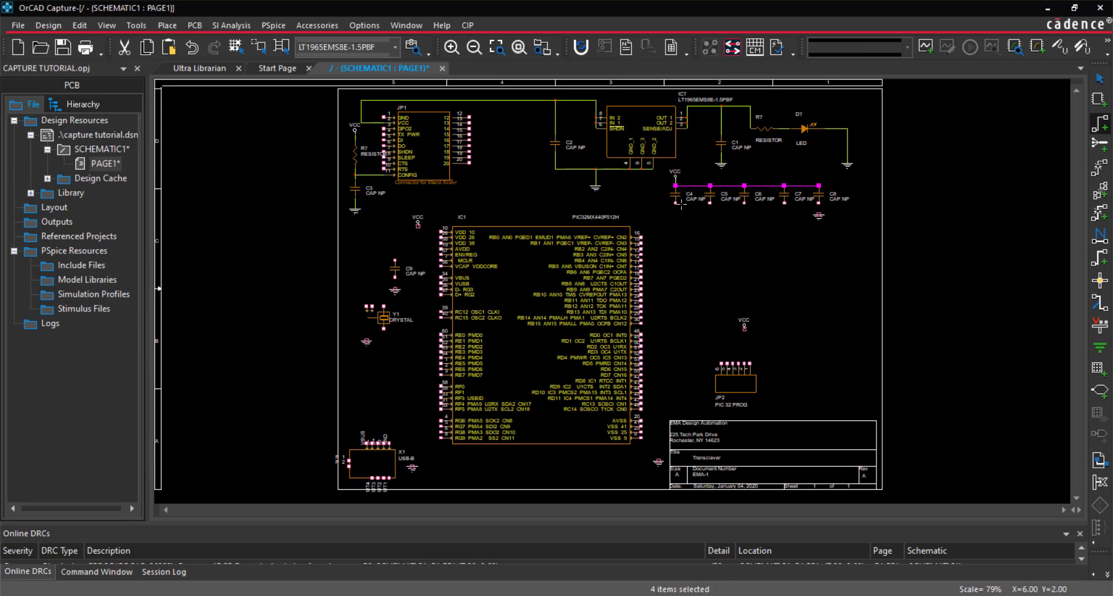
left_click_drag(675, 203, 818, 215)
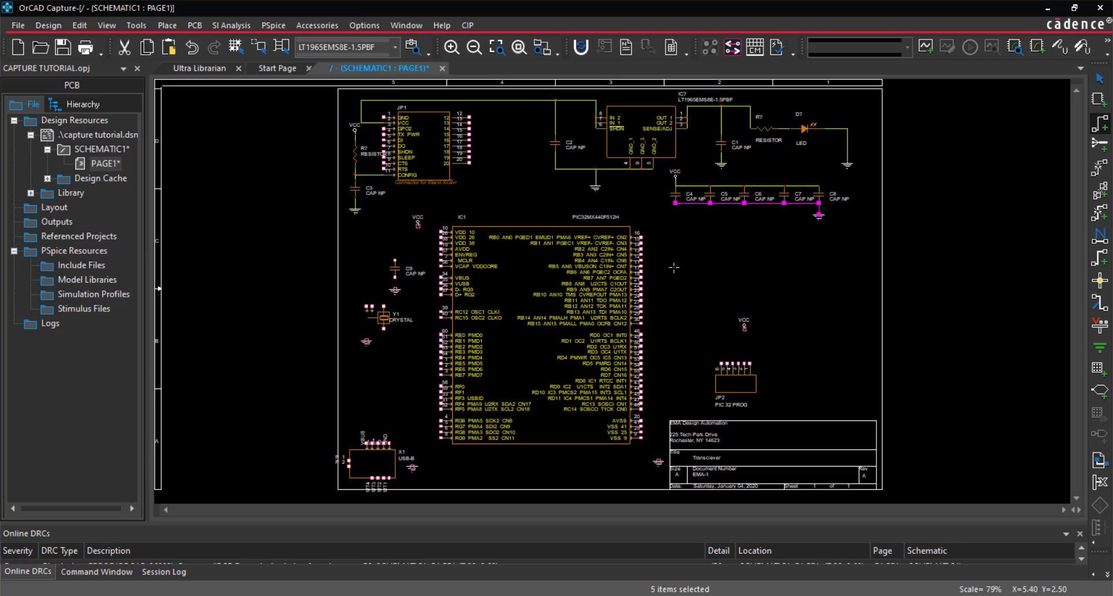
Wire pin 2 of programming header JP2 to VCC and the GND pin of USB connector X1 to ground
left_click_drag(744, 329, 744, 364)
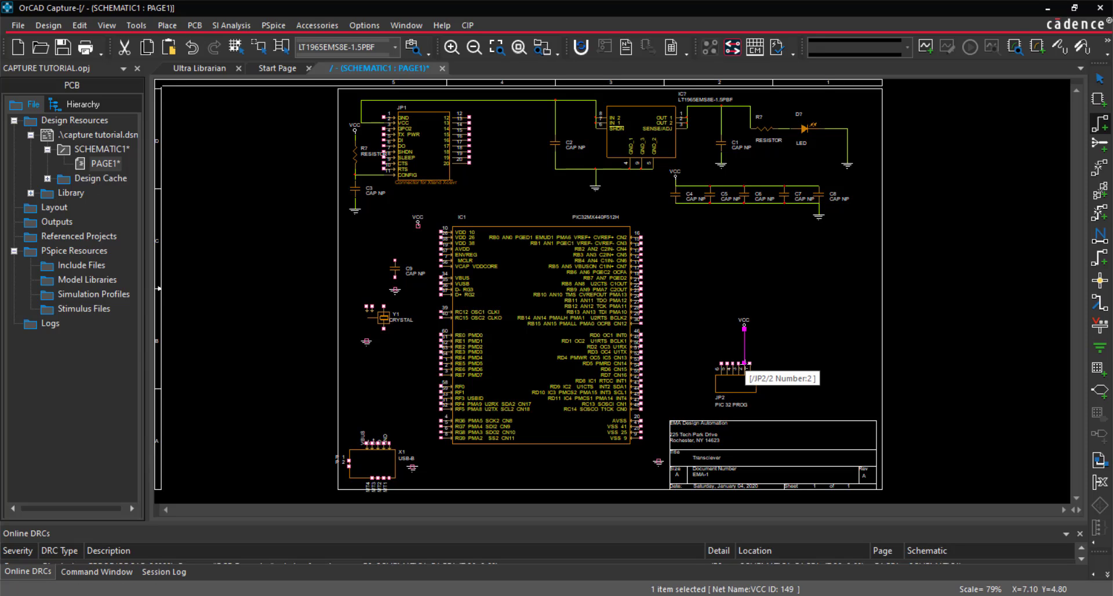
left_click_drag(386, 442, 412, 465)
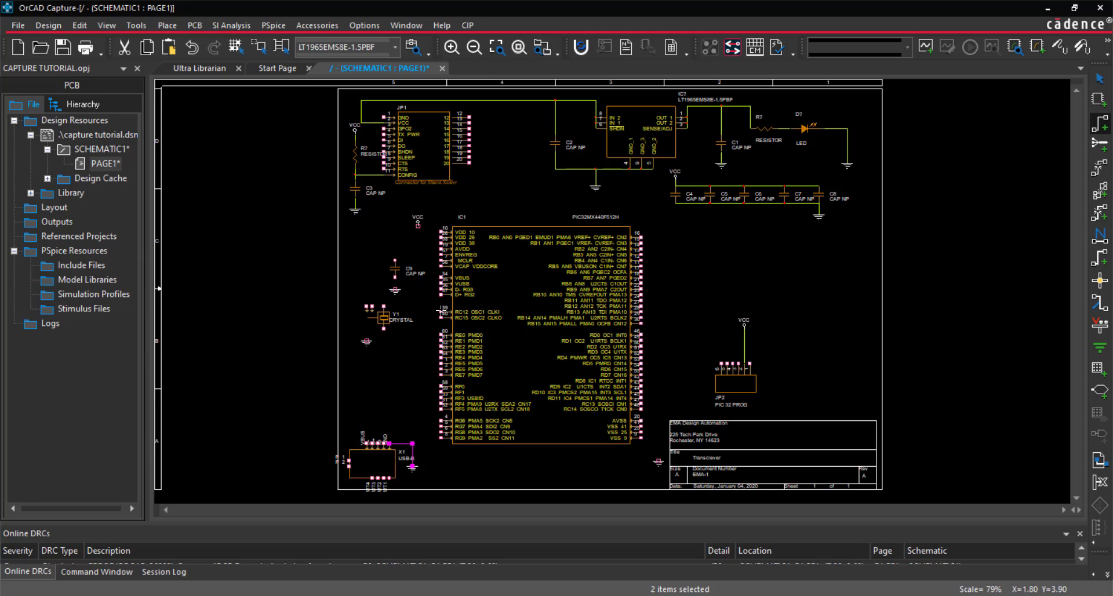
Wire crystal Y1 to IC1's OSC1 and OSC2 pins, and its two GND pins to the ground symbol
left_click_drag(440, 312, 400, 313)
left_click(392, 306)
left_click(441, 318)
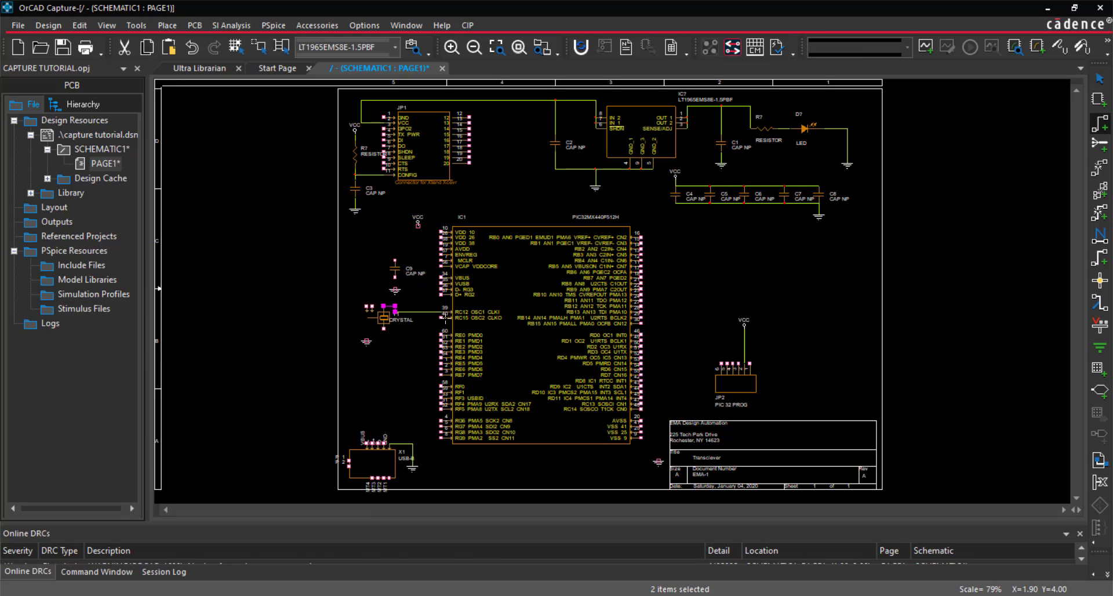
left_click(395, 317)
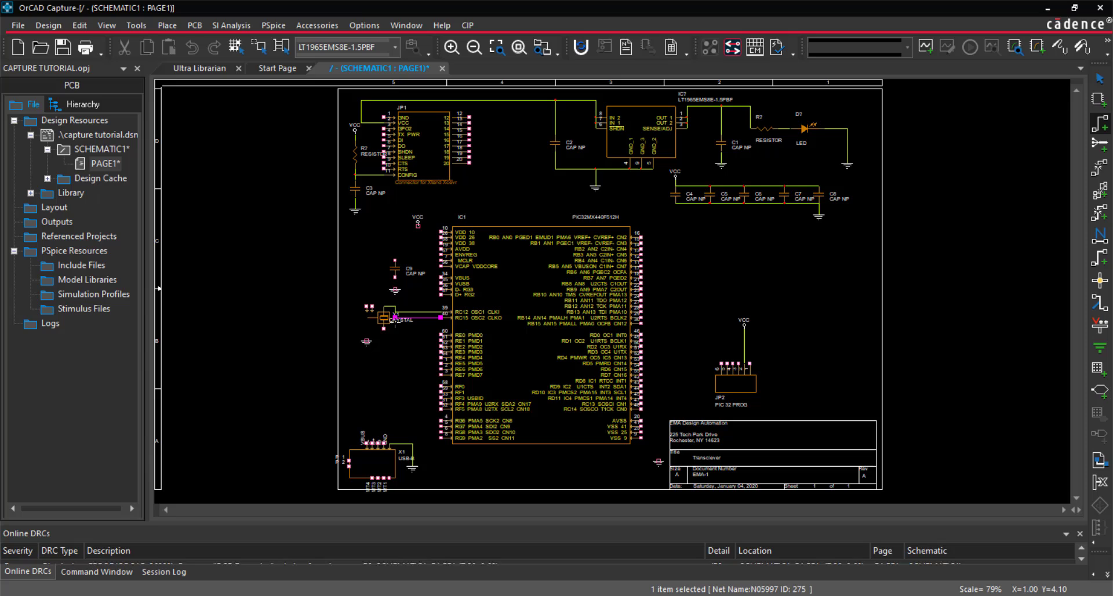
left_click(394, 328)
left_click(383, 329)
left_click(372, 306)
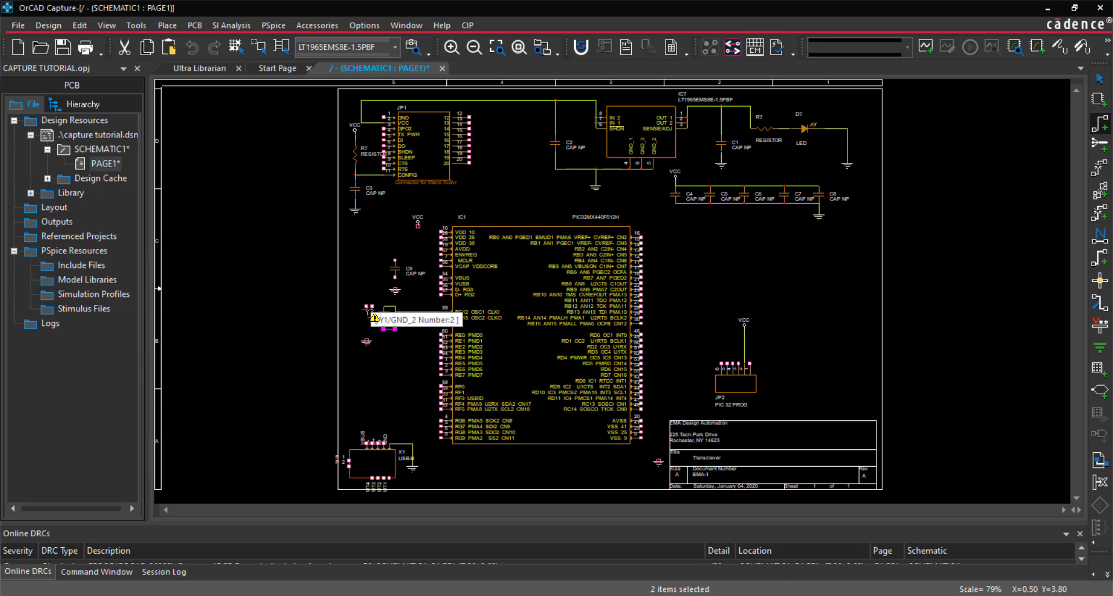
left_click(366, 341)
Wire C9 between its ground symbol and IC1's VCAP VDDCORE pin
left_click(395, 289)
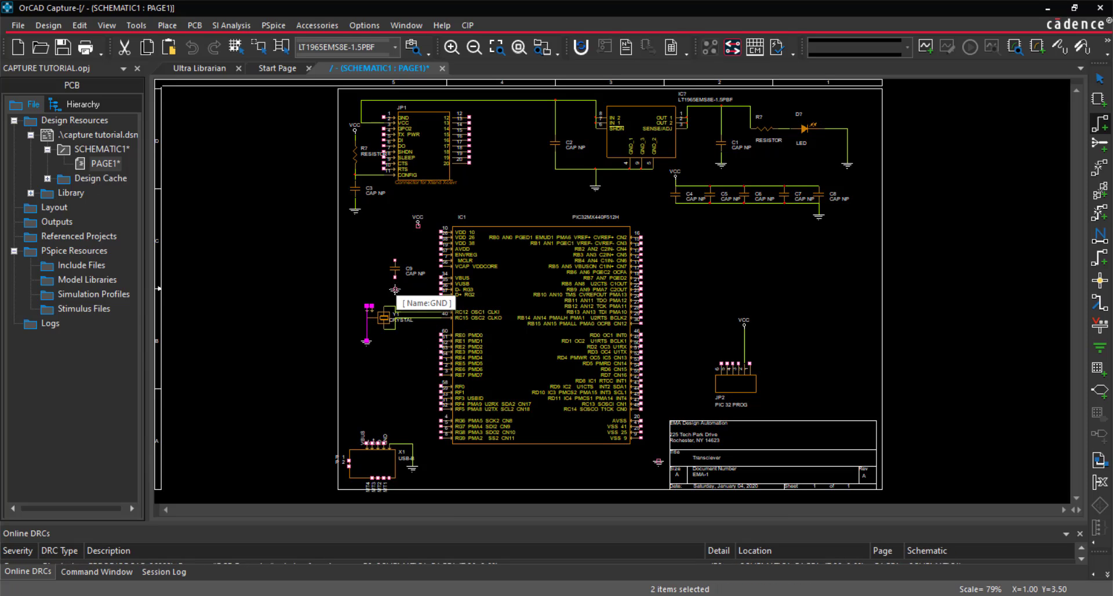
left_click(395, 261)
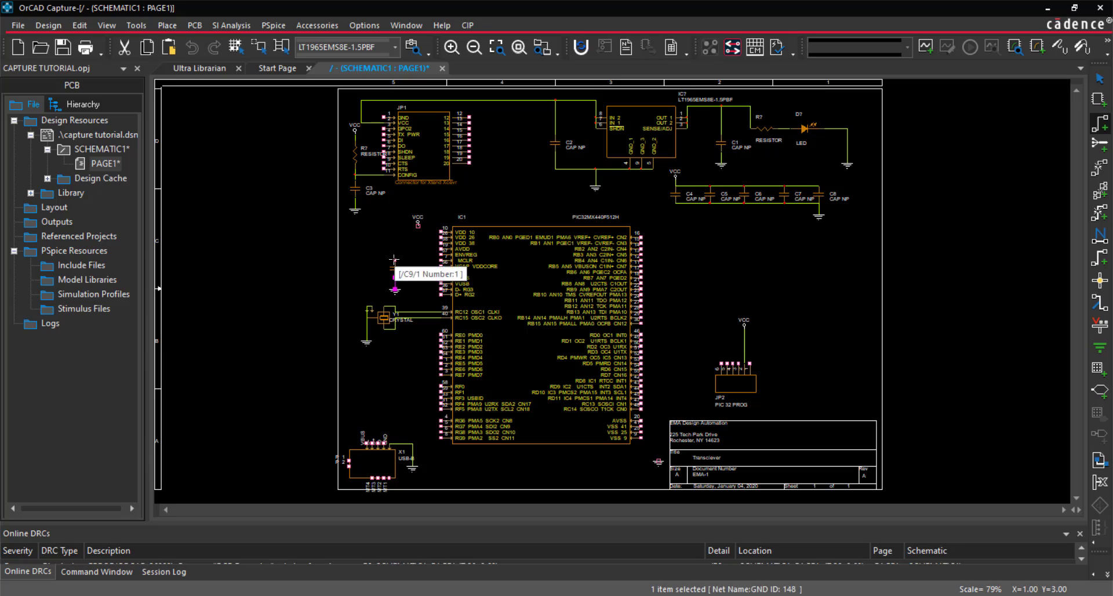
double_click(419, 261)
left_click(440, 265)
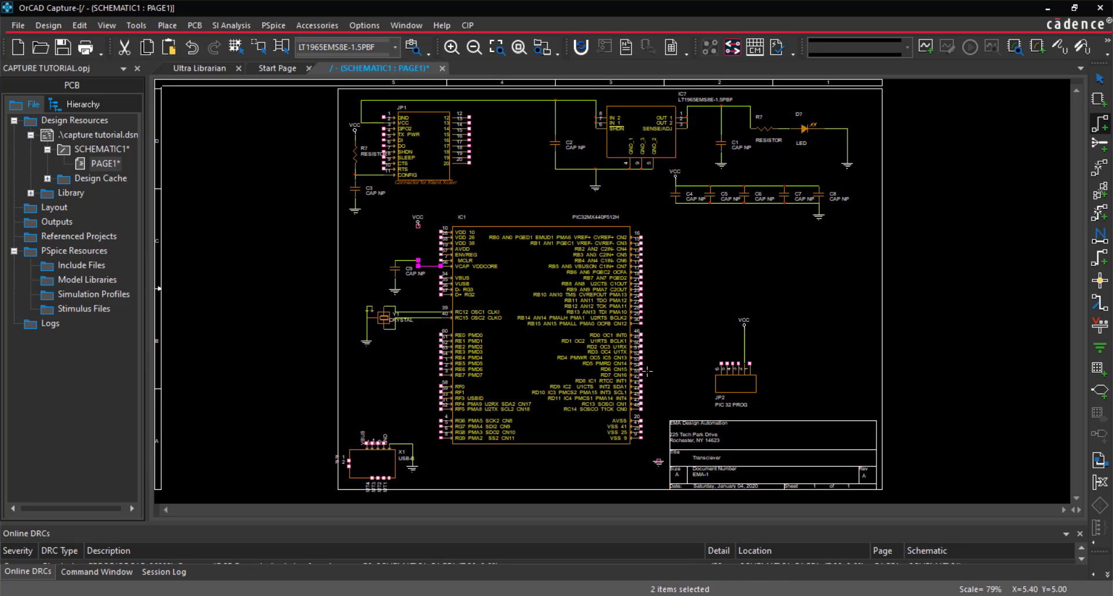
Draw a short wire out of IC1's AVSS pin and repeat it on the VSS 41, VSS 25 and VSS 9 pins
left_click(639, 420)
left_click(657, 419)
key("Escape")
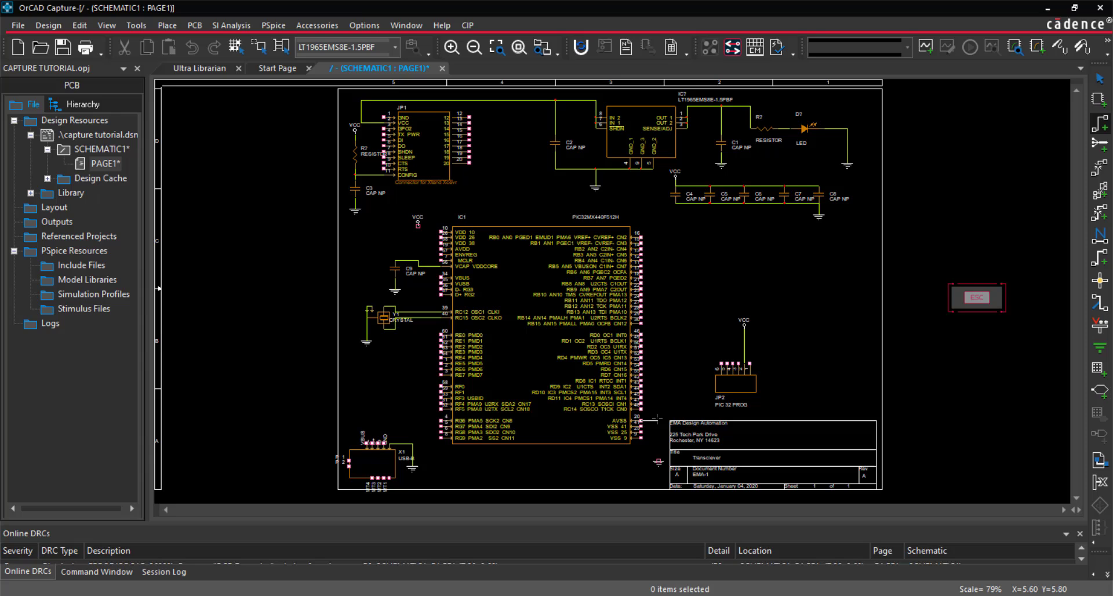
key("F4")
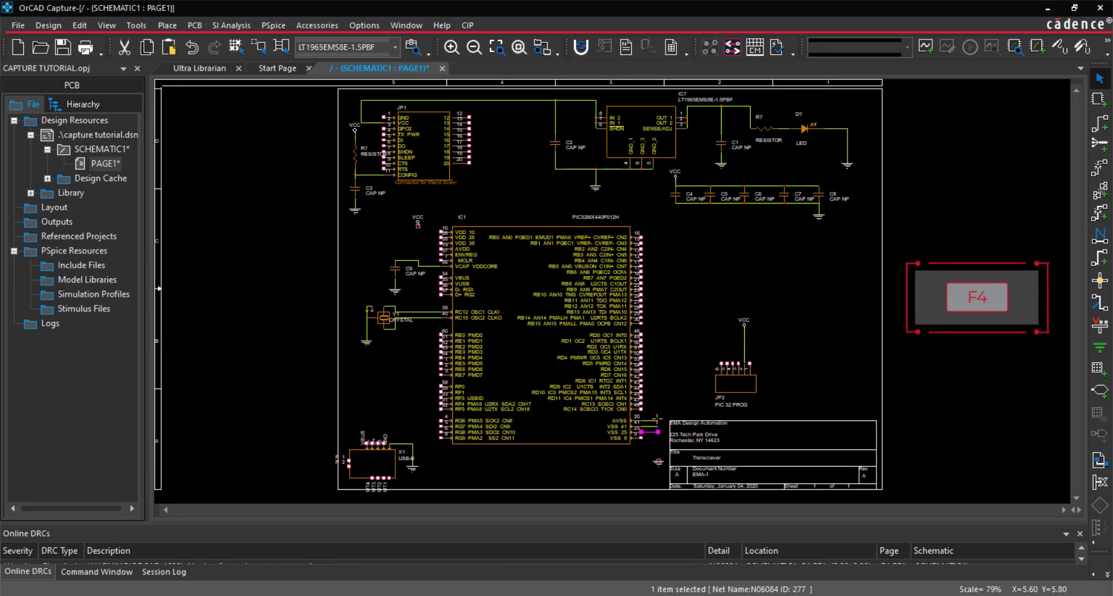
Join the short AVSS and VSS wires with a vertical wire to the ground symbol below them
key("w")
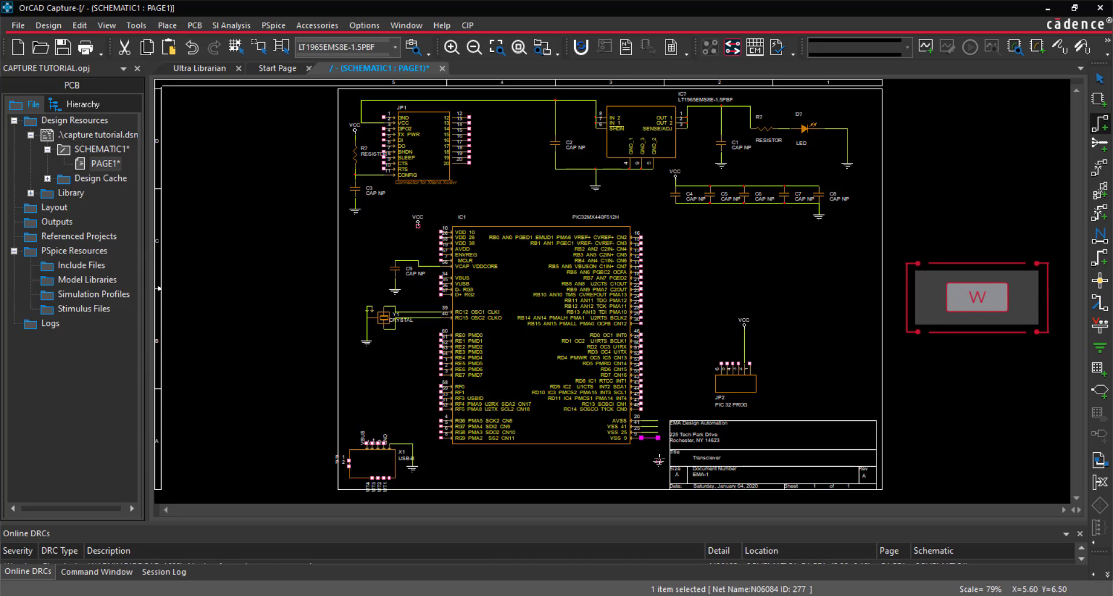
left_click(658, 461)
double_click(658, 419)
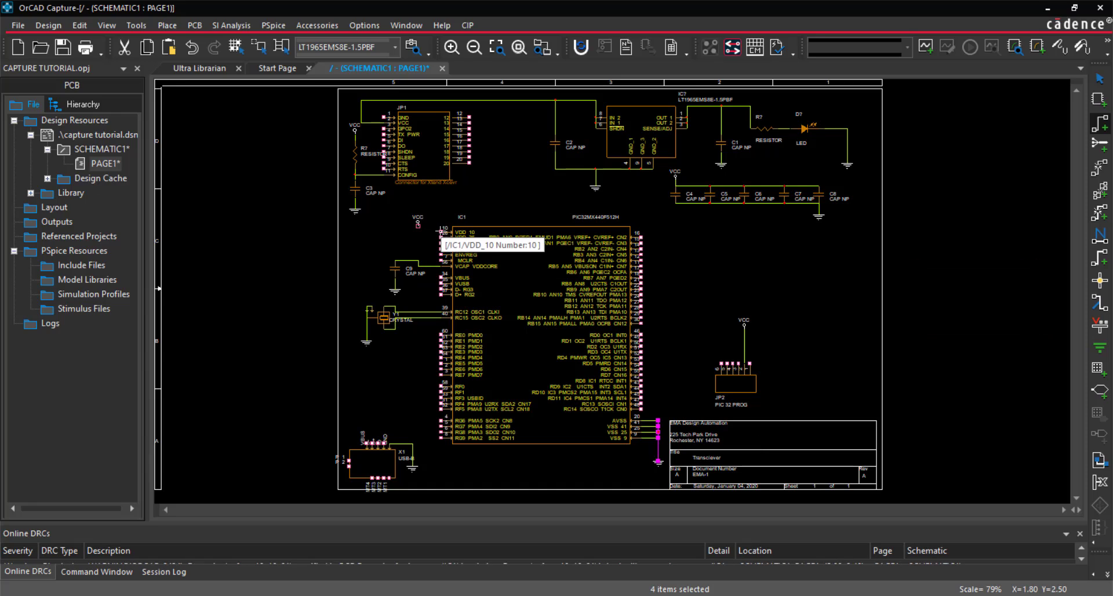
key("Escape")
Draw a short wire out of IC1's VDD 10 pin, repeat it on VDD 26, VDD 38 and AVDD, and copy it to VUSB
double_click(418, 231)
key("Escape")
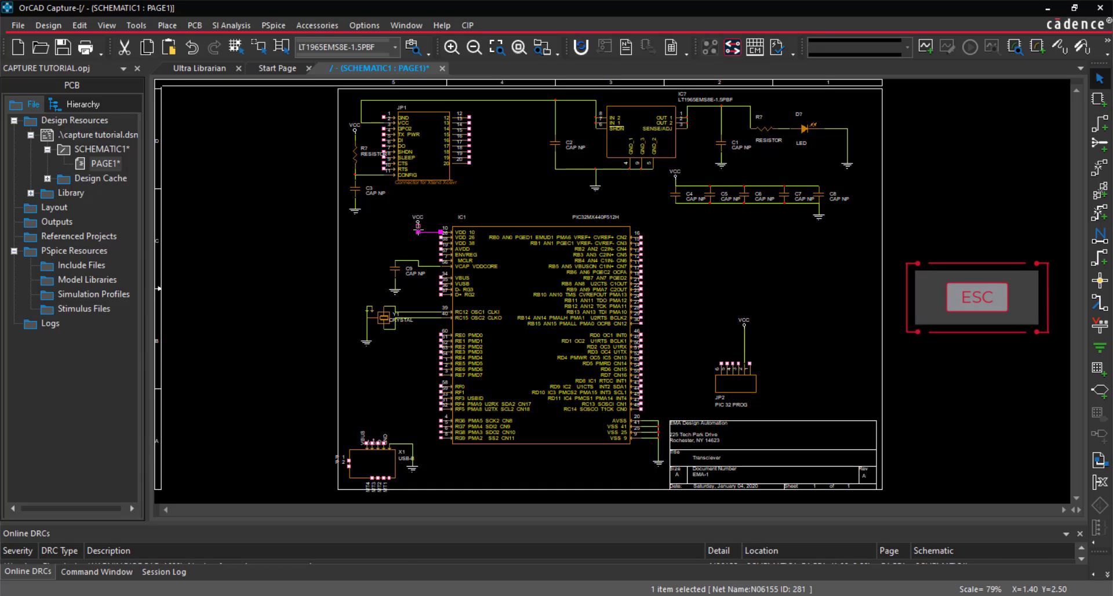
key("F4")
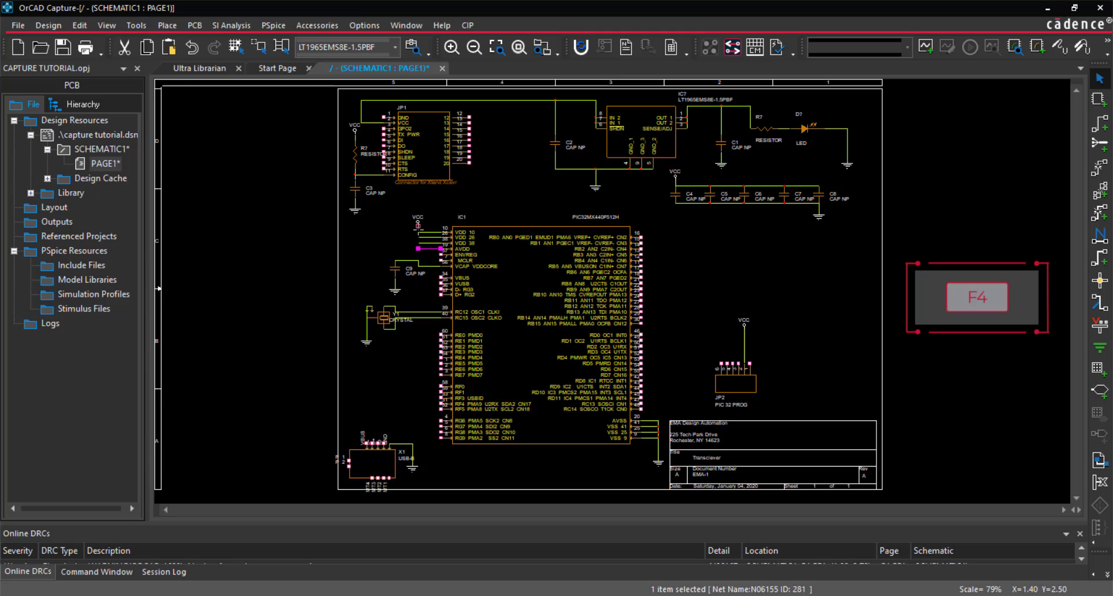
key("ctrl+c")
key("ctrl+v")
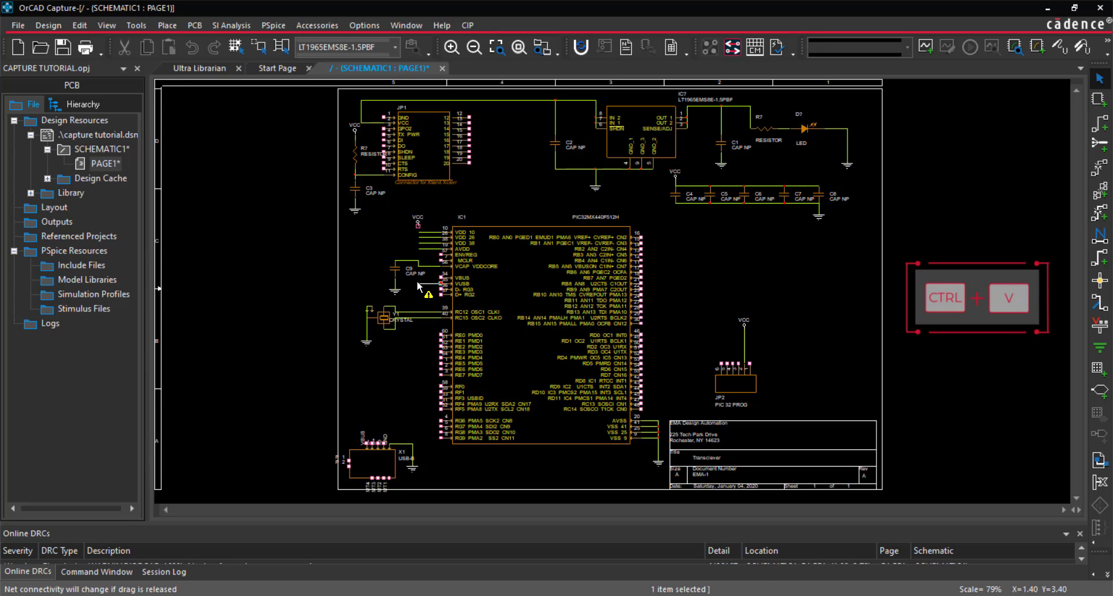
left_click(417, 283)
Join the short VDD, AVDD and VUSB wires with a vertical wire up to the VCC symbol
key("w")
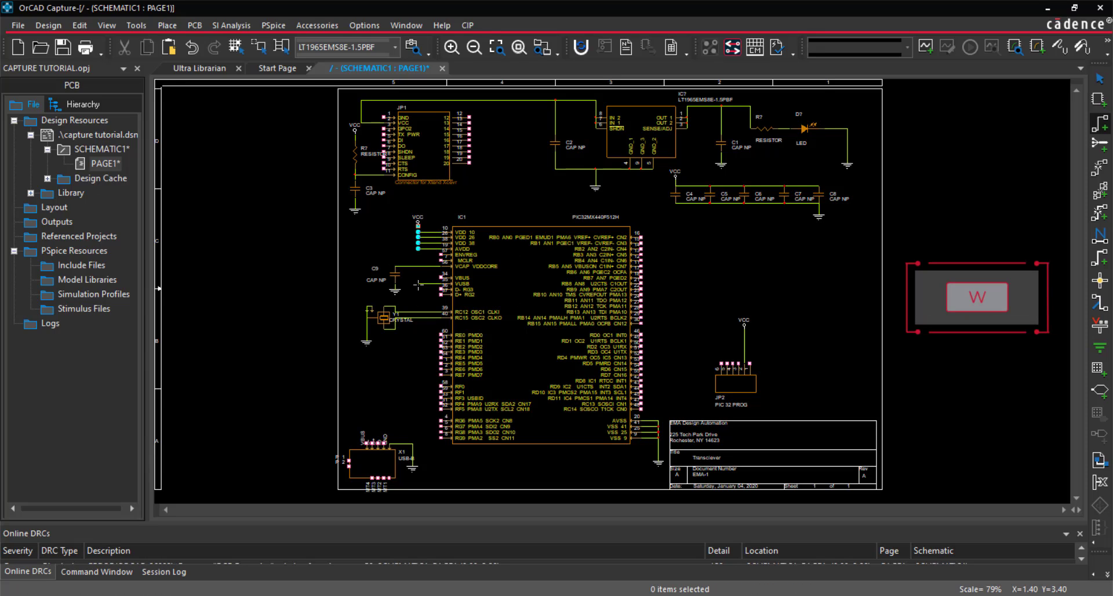
left_click(418, 284)
left_click(418, 226)
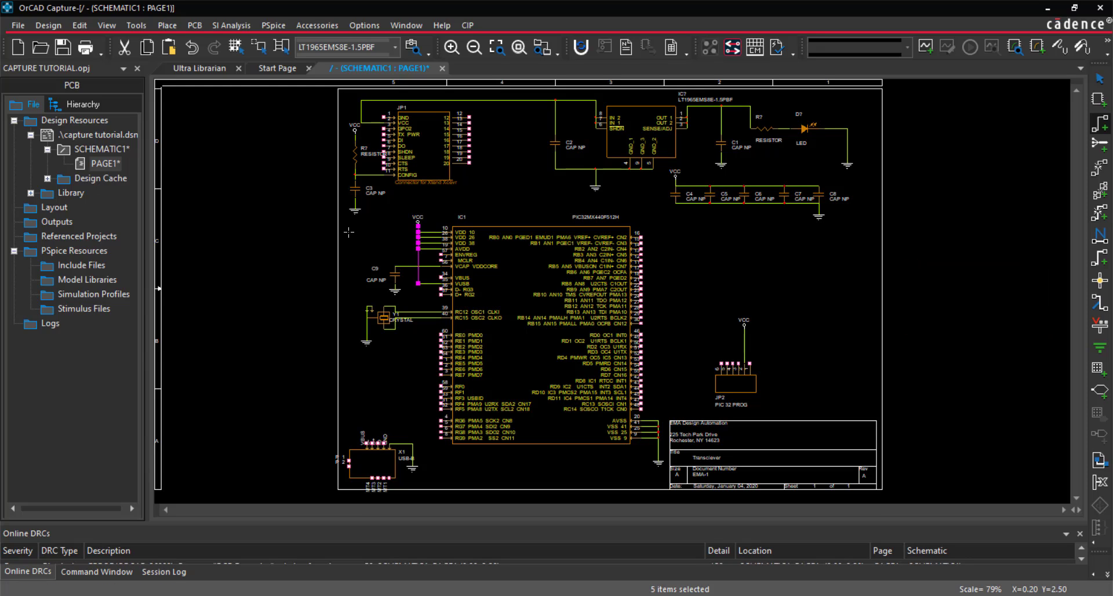
key("Escape")
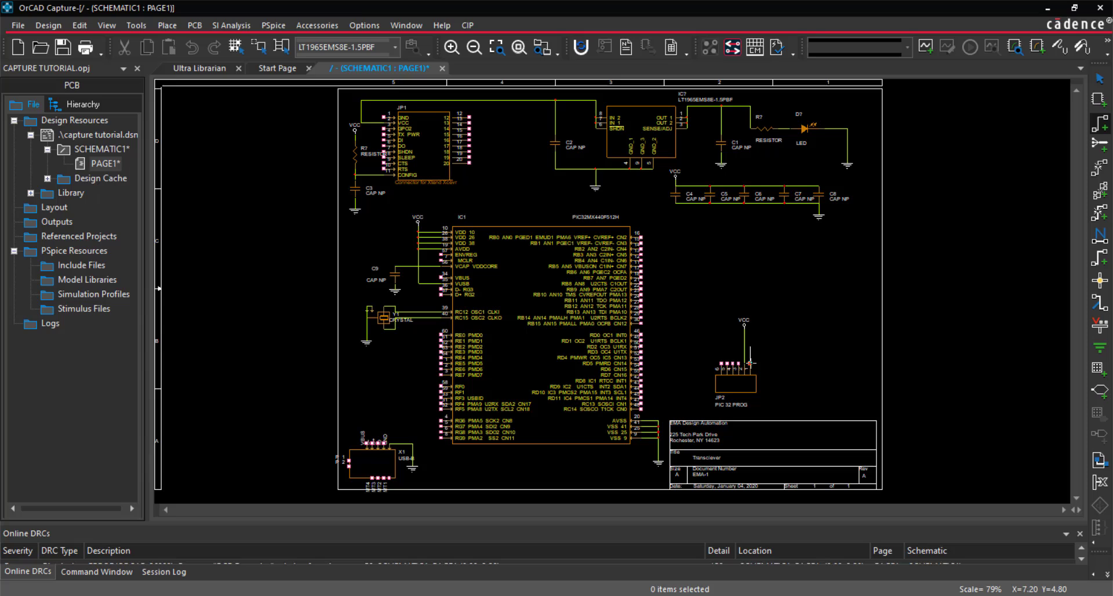
Draw a short wire up from pin 1 of JP2 and place a copy of it on pin 3
left_click(750, 354)
key("ctrl+c")
key("ctrl+v")
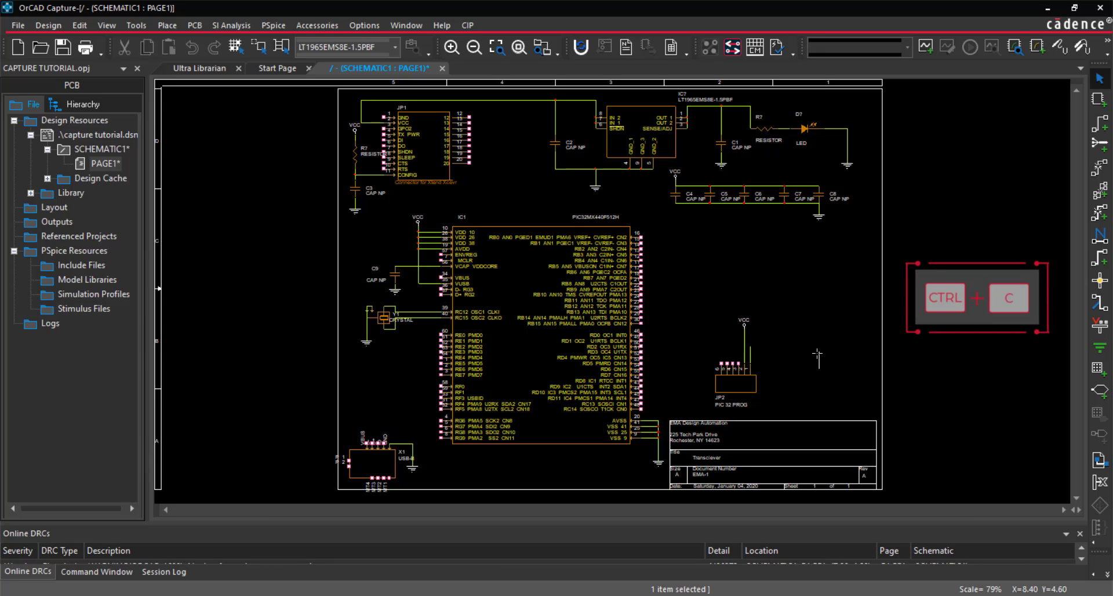
left_click(737, 347)
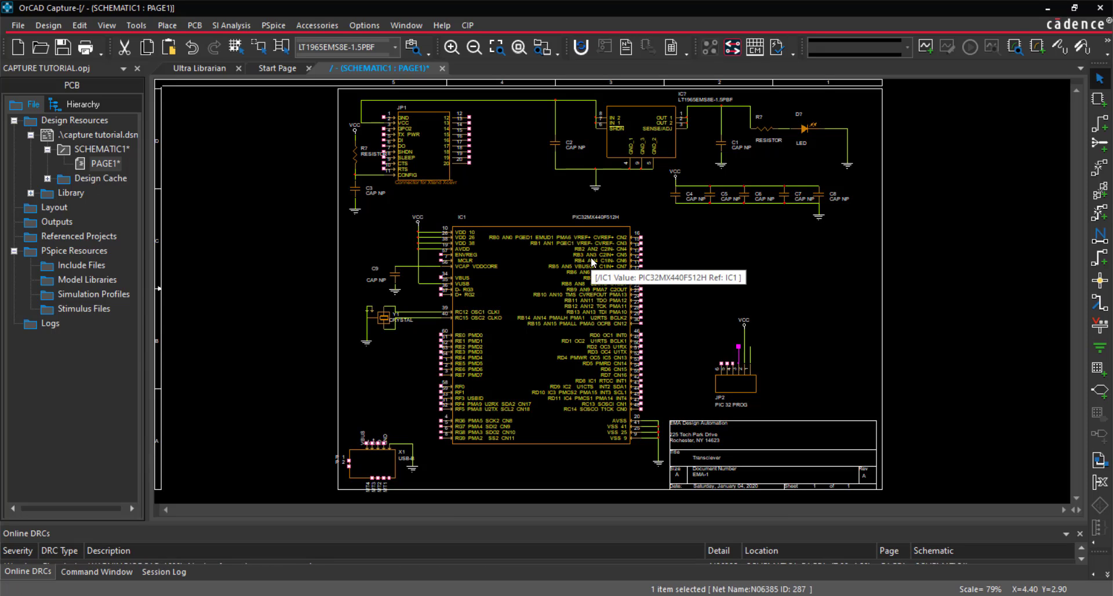
Draw a short wire out of JP1's DI pin and copy it to the DO, SHDN, CTS and RTS pins
key("w")
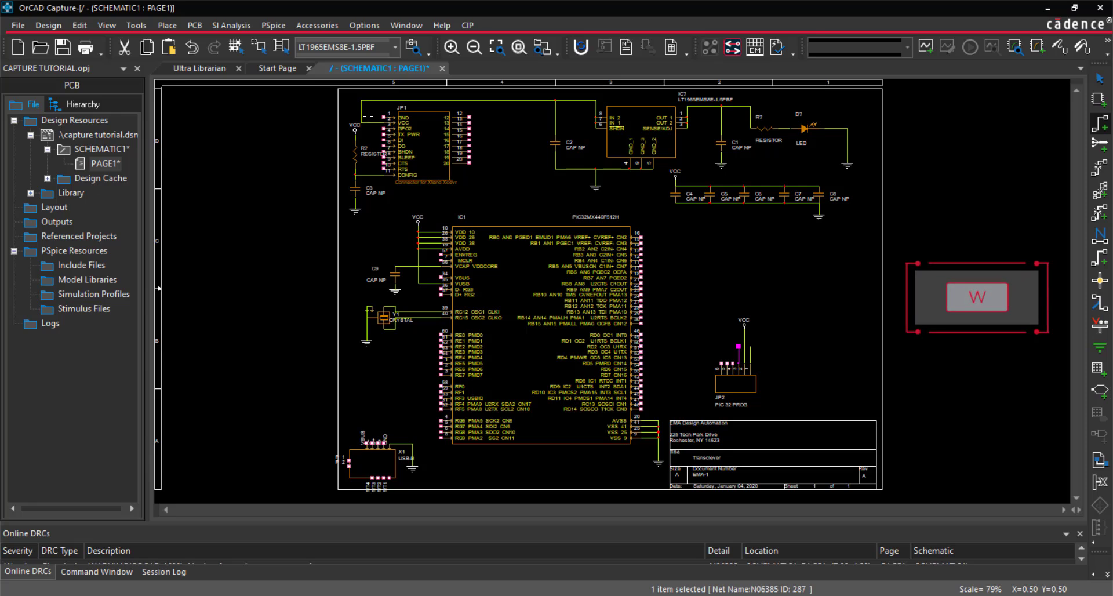
key("Escape")
left_click(370, 141)
key("ctrl+c")
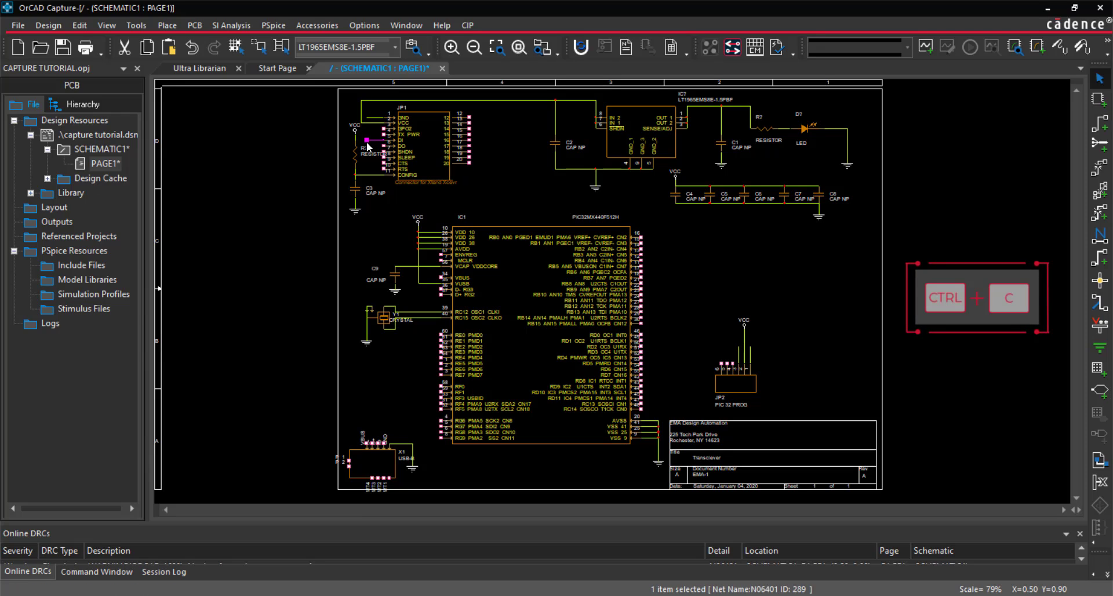
key("ctrl+v")
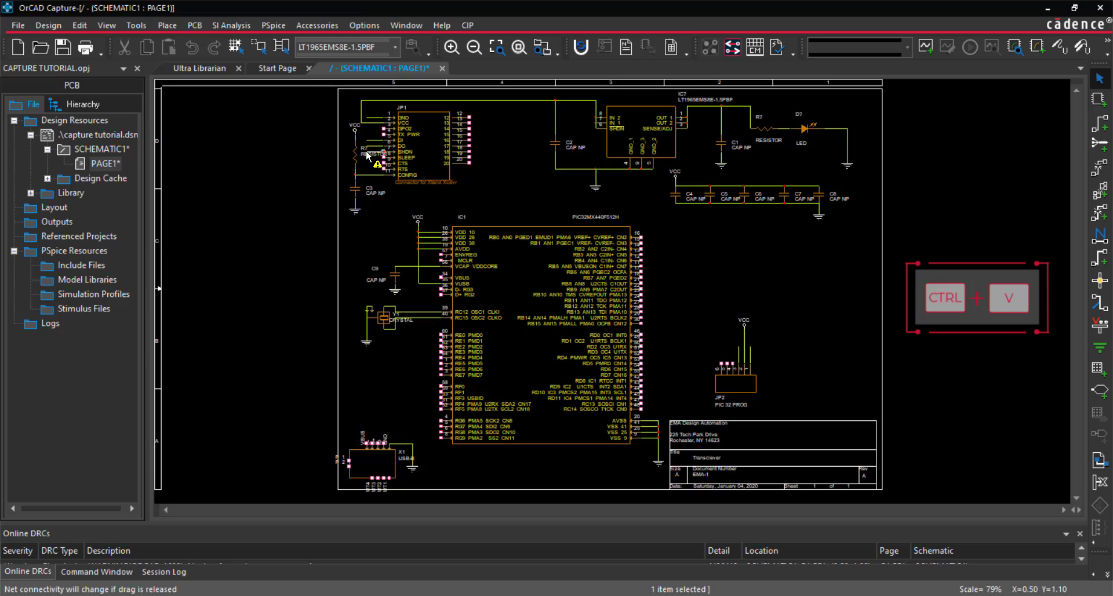
left_click(368, 170)
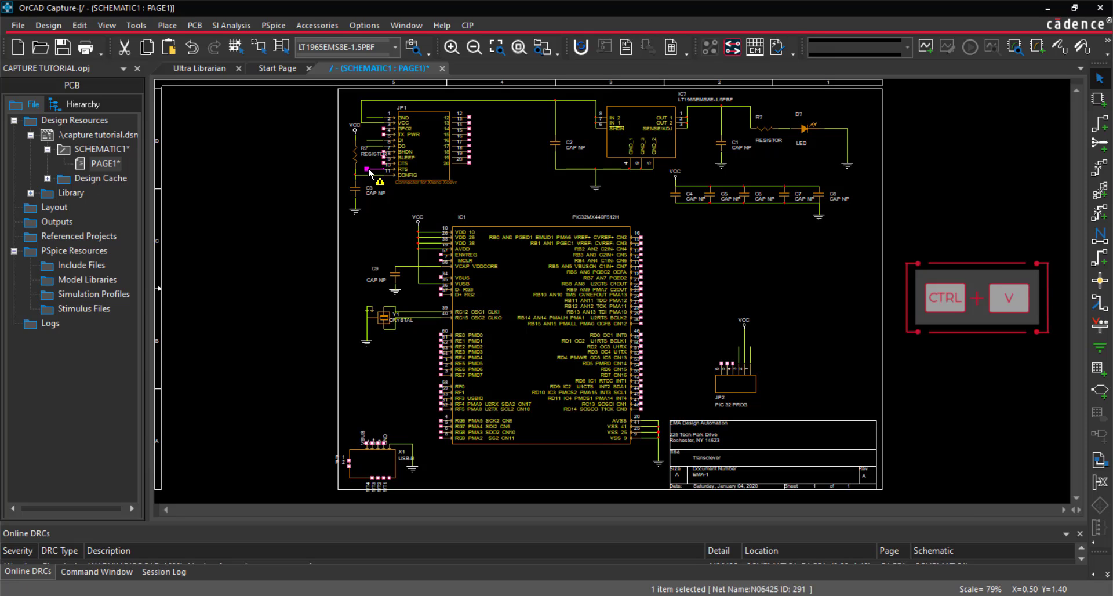
key("ctrl+v")
left_click(365, 167)
left_click_drag(365, 167, 366, 152)
Copy the short wire to IC1's MCLR, RF1, RF4 and RF5 pins
key("ctrl+v")
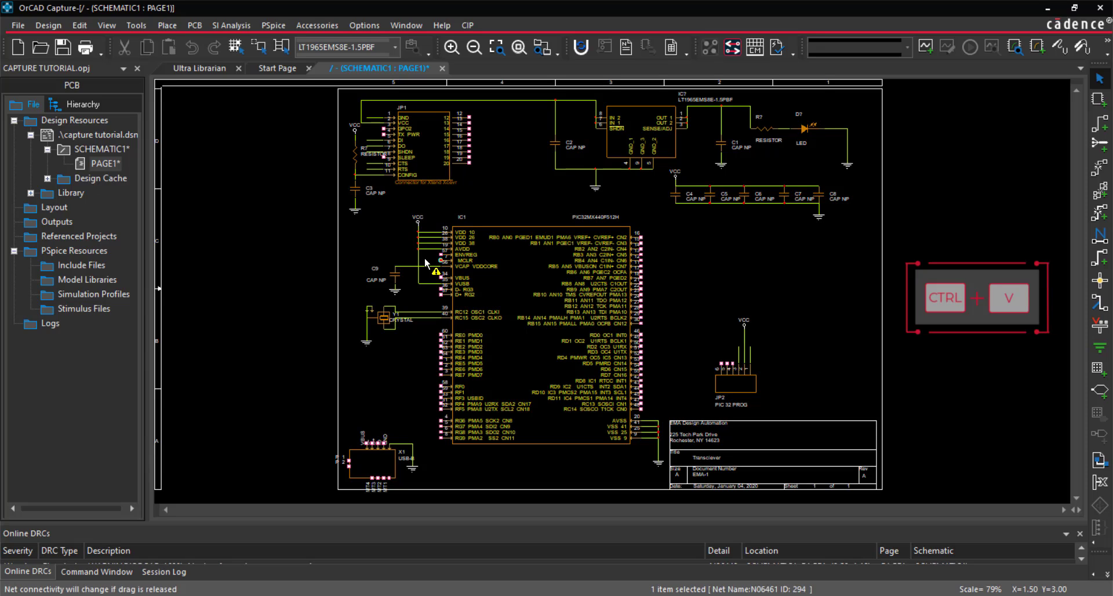
left_click(424, 404)
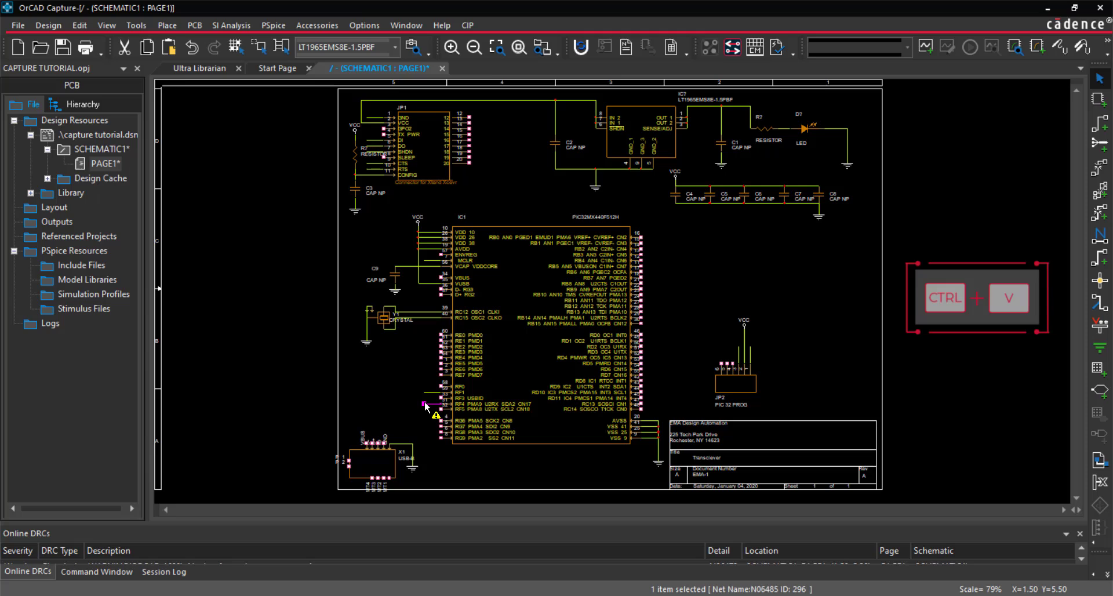
key("ctrl+v")
left_click_drag(425, 410, 425, 410)
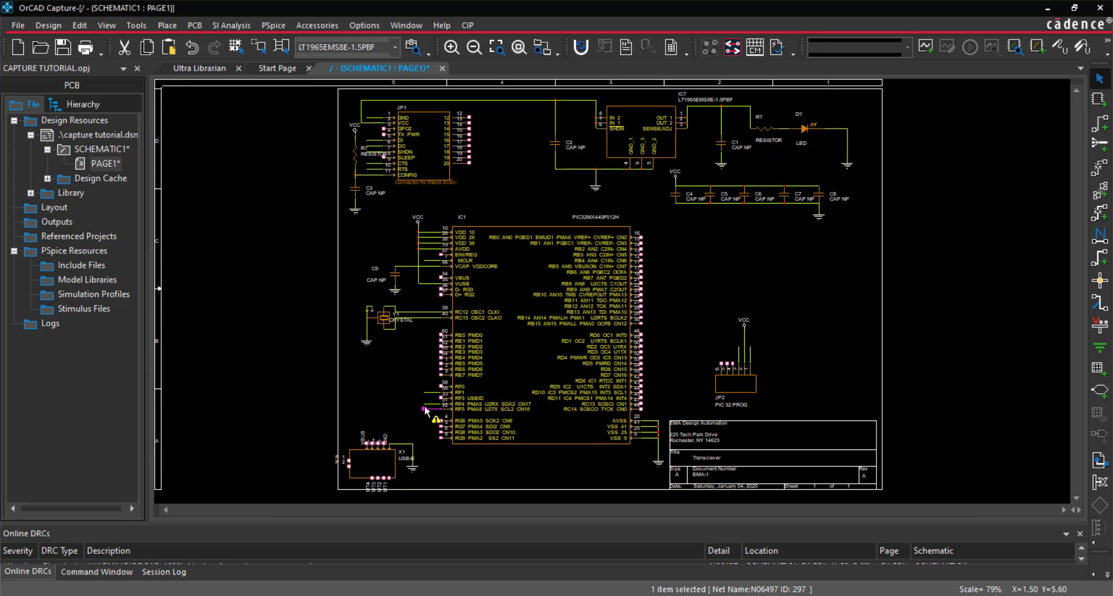
Move the resistor and LED up in line with the regulator's output wire, and shift JP1 with its attached circuitry right
left_click_drag(755, 152, 796, 113)
left_click_drag(458, 203, 347, 106)
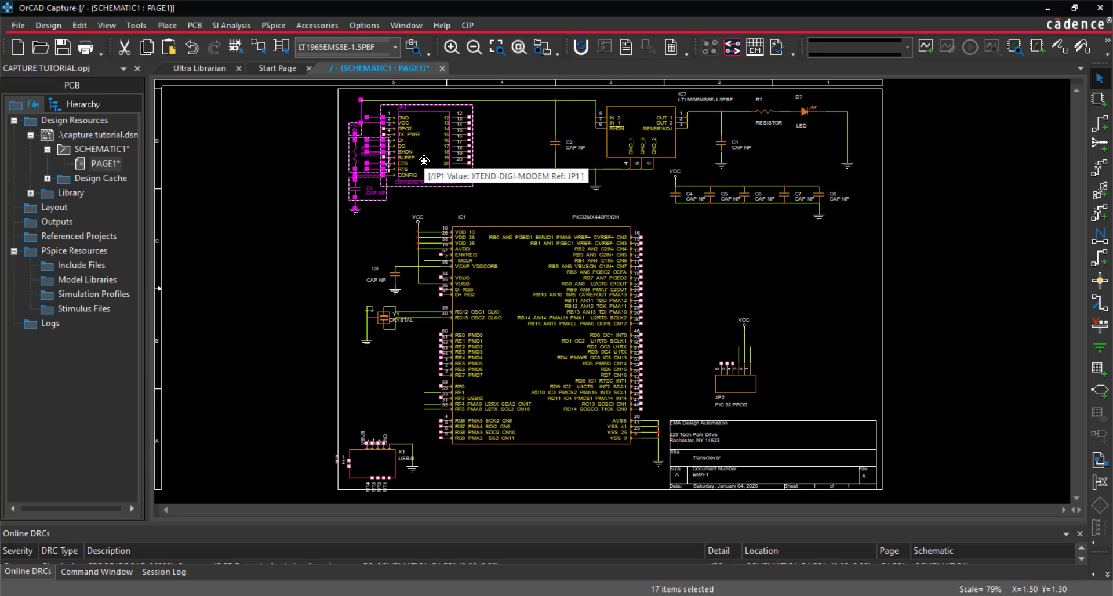
left_click_drag(415, 158, 481, 160)
left_click(450, 207)
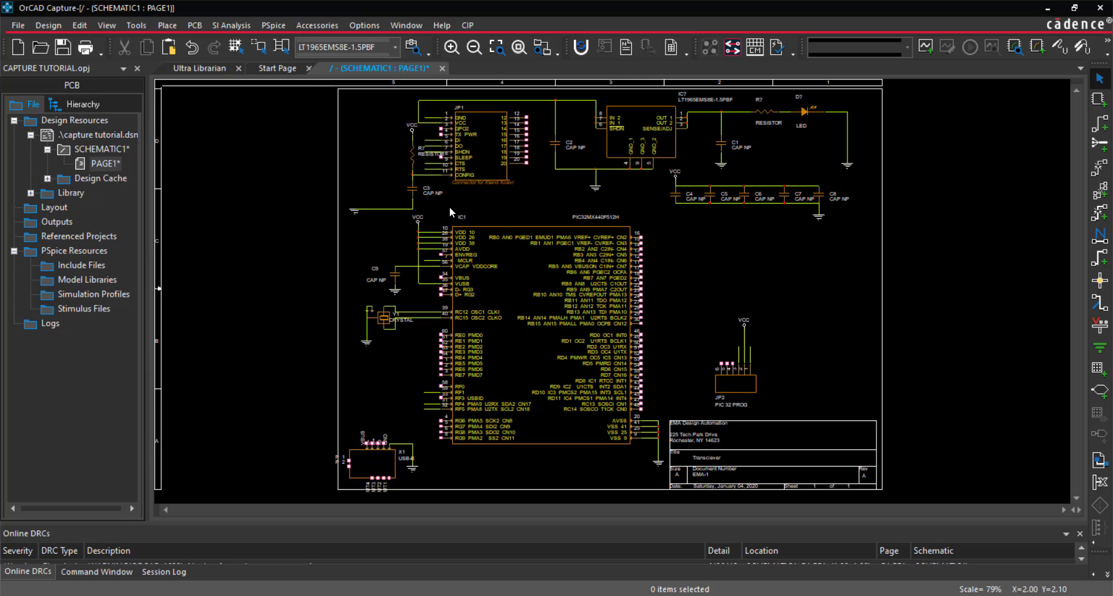
Move the resistor, C3 and their VCC symbol back left, clear of JP1's pin wires
left_click_drag(421, 207, 397, 132)
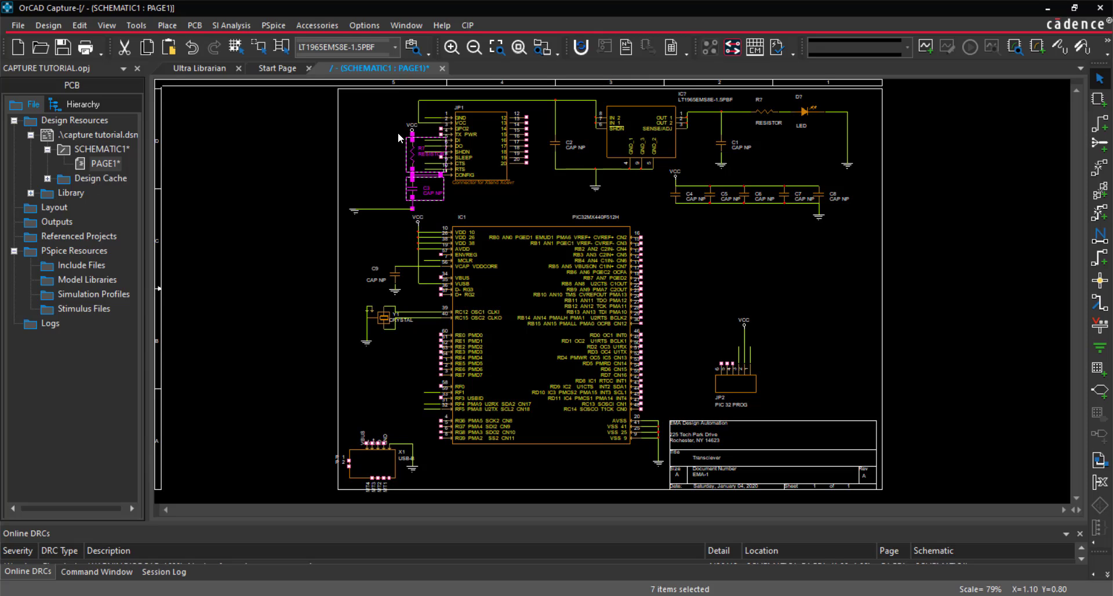
left_click_drag(413, 176, 355, 175)
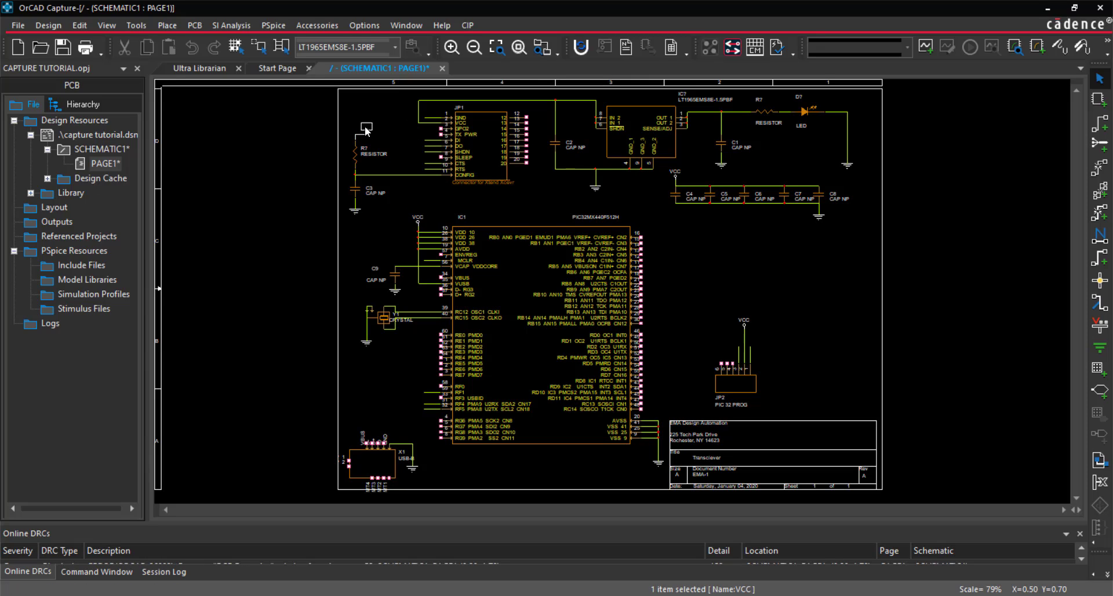
left_click(356, 130)
Shift the vertical wire feeding JP1's VCC pin left, and move IC1's VCC symbol and its vertical wire closer to IC1
left_click(418, 117)
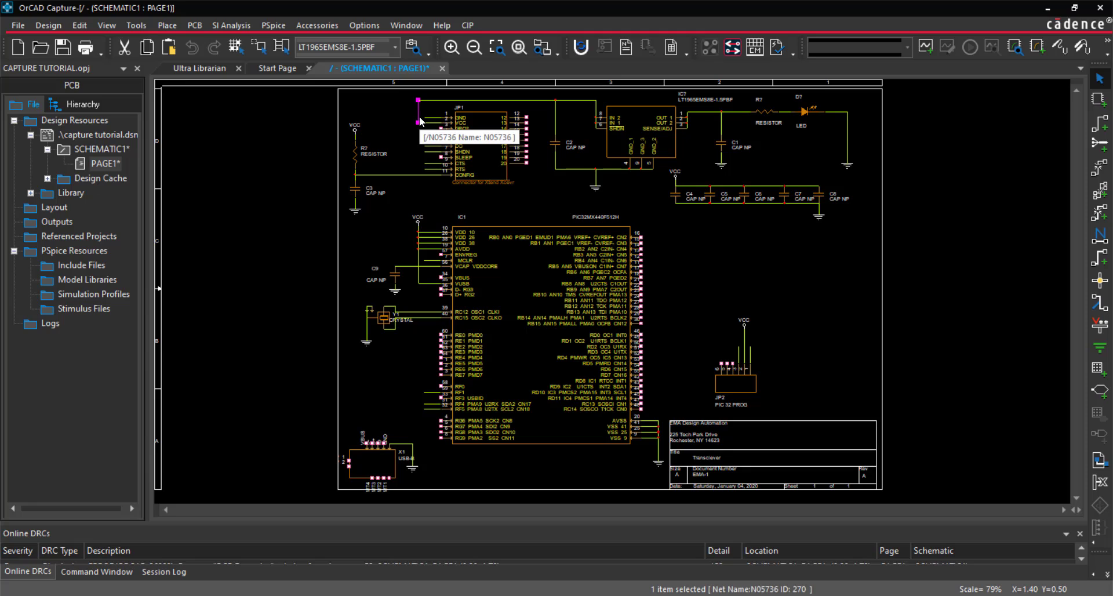
left_click_drag(418, 117, 408, 116)
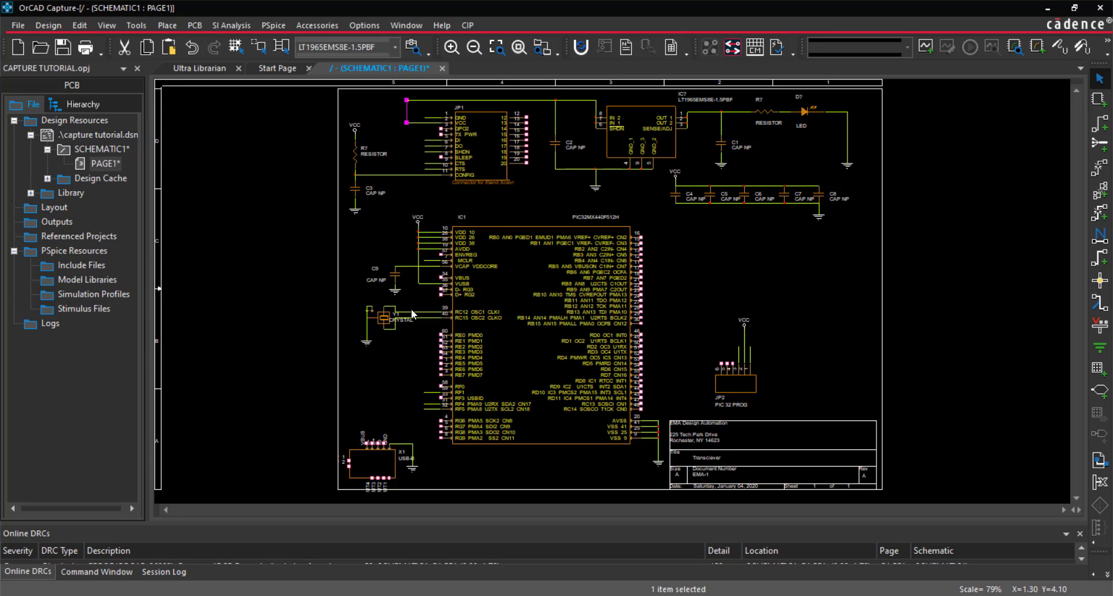
left_click_drag(406, 210, 432, 243)
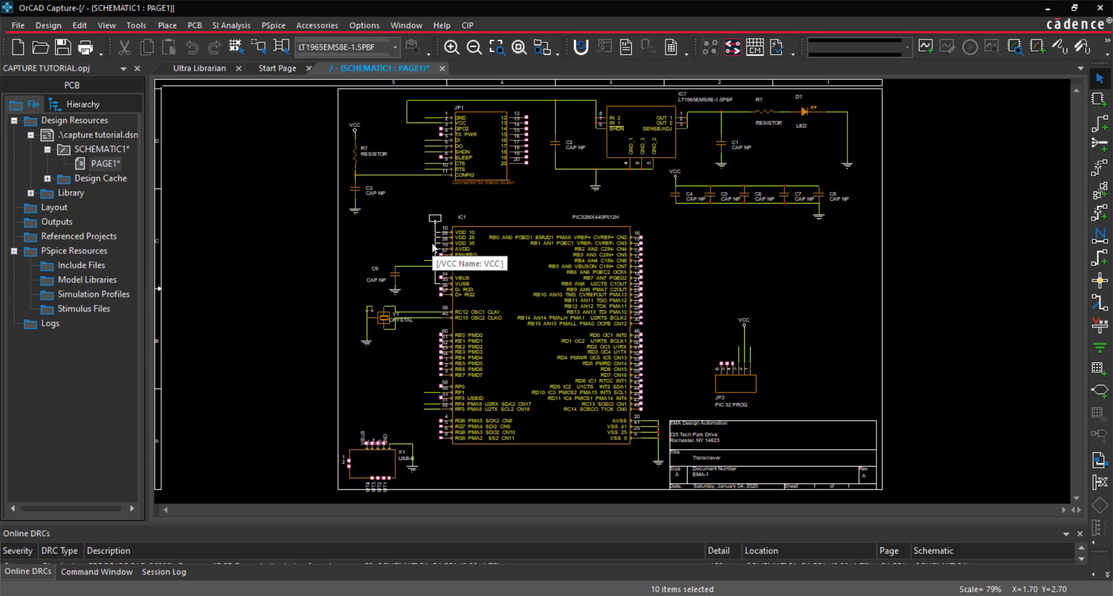
left_click(706, 292)
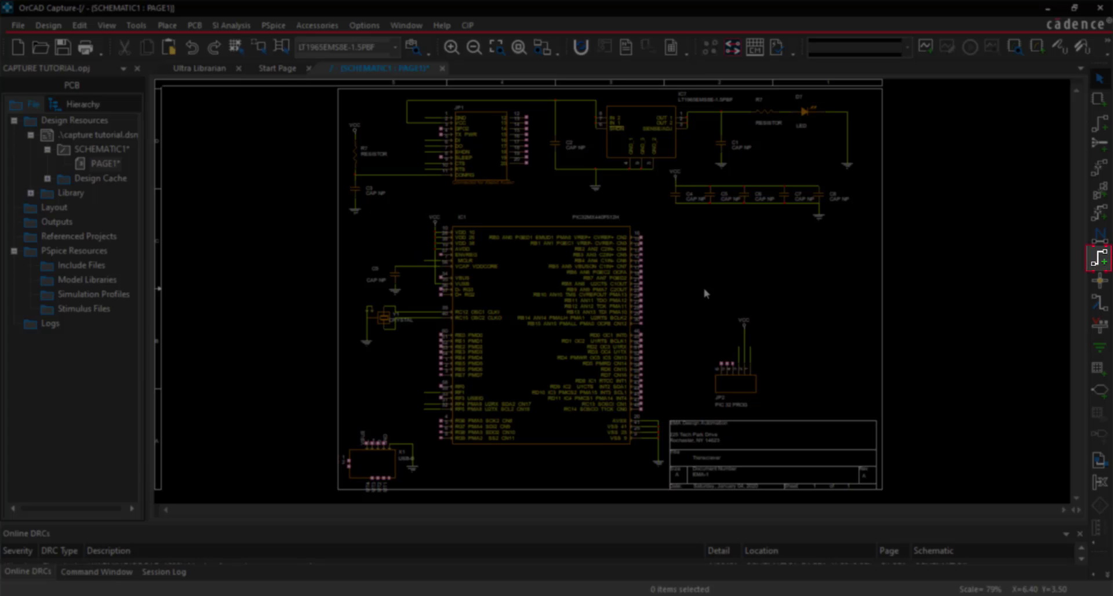
Draw a vertical bus just left of the short pin wires, from JP1's TX PWR level down to IC1's RF5 pin
left_click(424, 168)
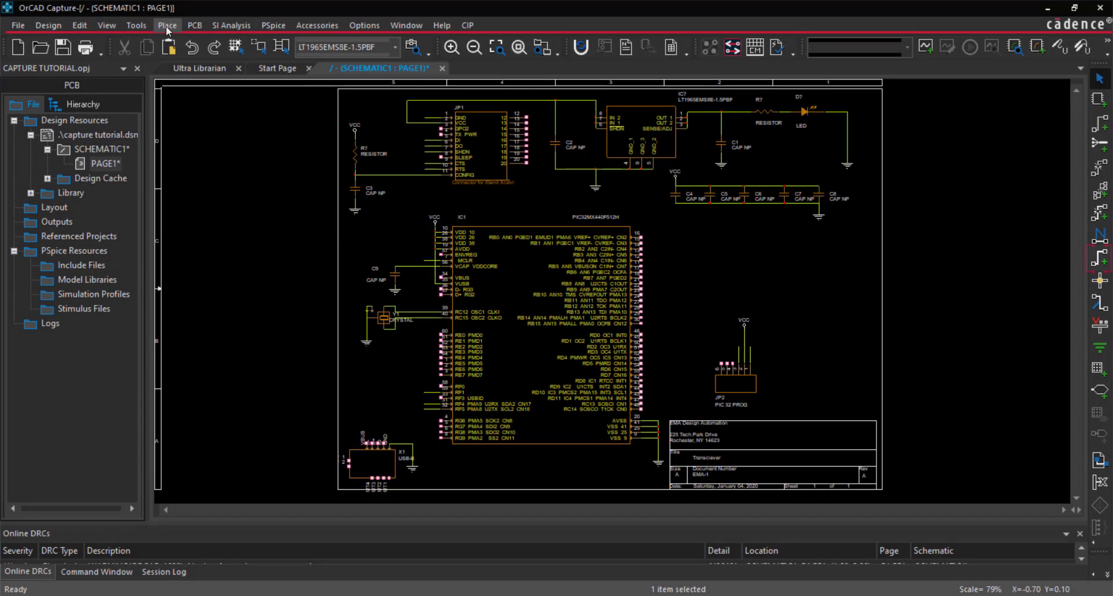
left_click(167, 24)
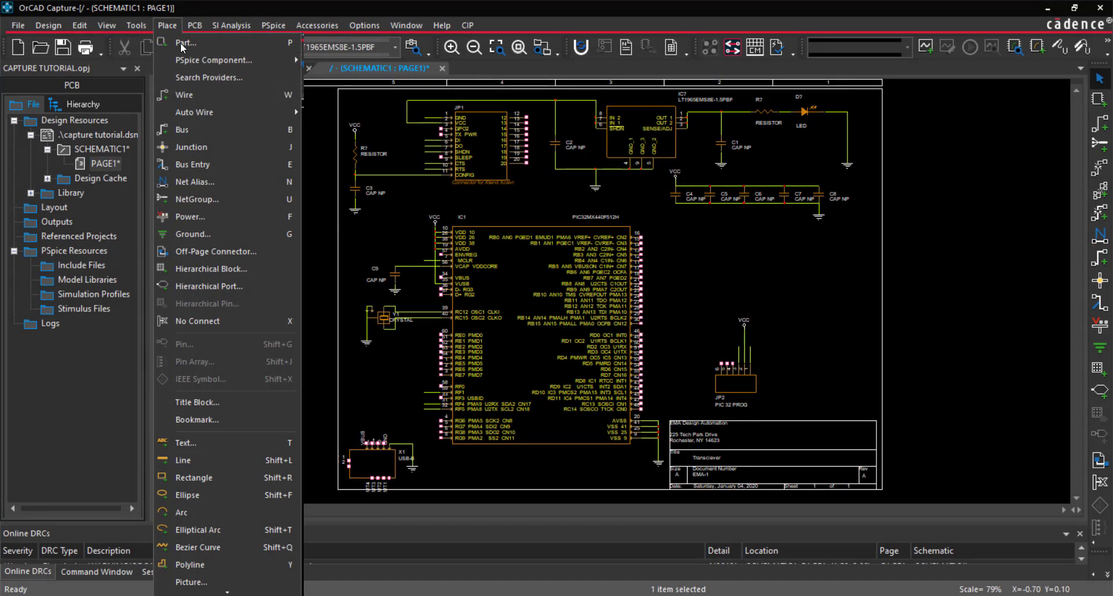
left_click(238, 128)
left_click(419, 134)
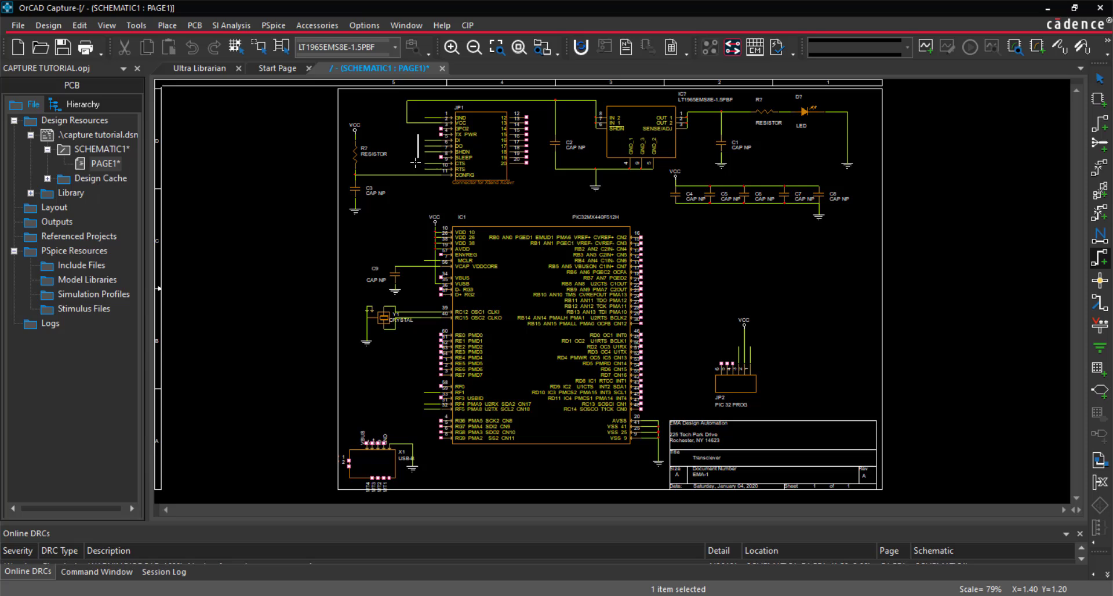
left_click(417, 408)
key("Escape")
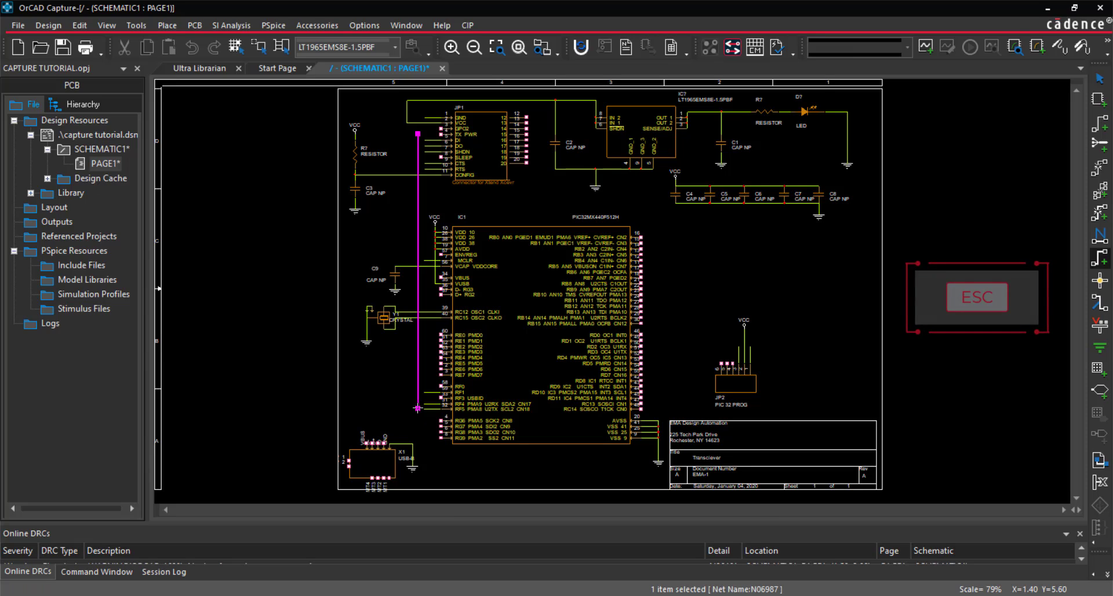
Place bus entries joining the bus to the wires of JP1's DI, DO, SHDN, CTS and RTS and IC1's RF1, RF4 and RF5
left_click(172, 27)
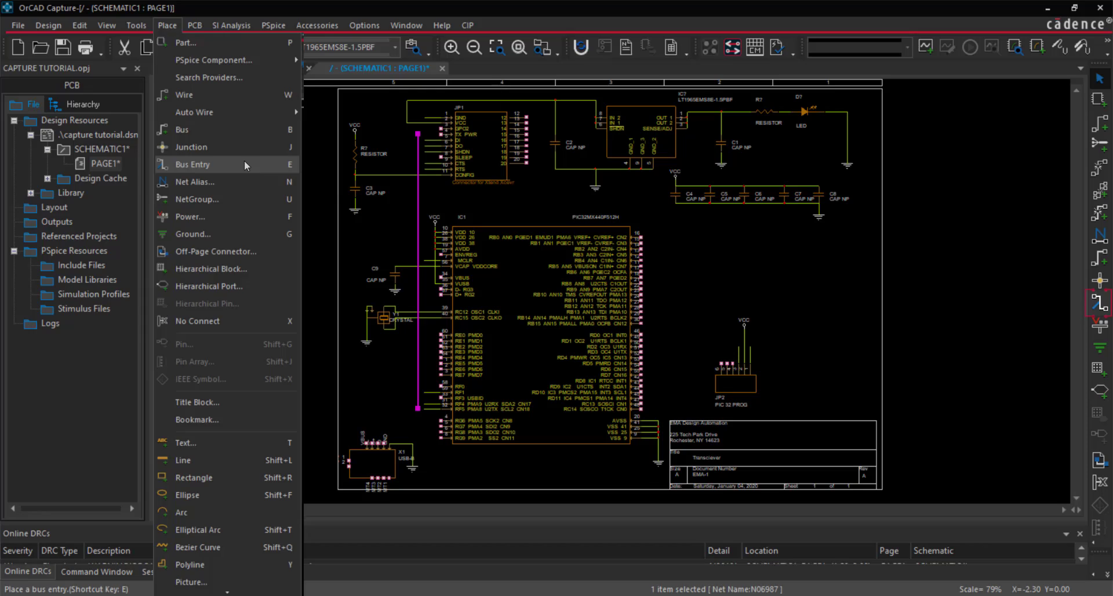
left_click(244, 164)
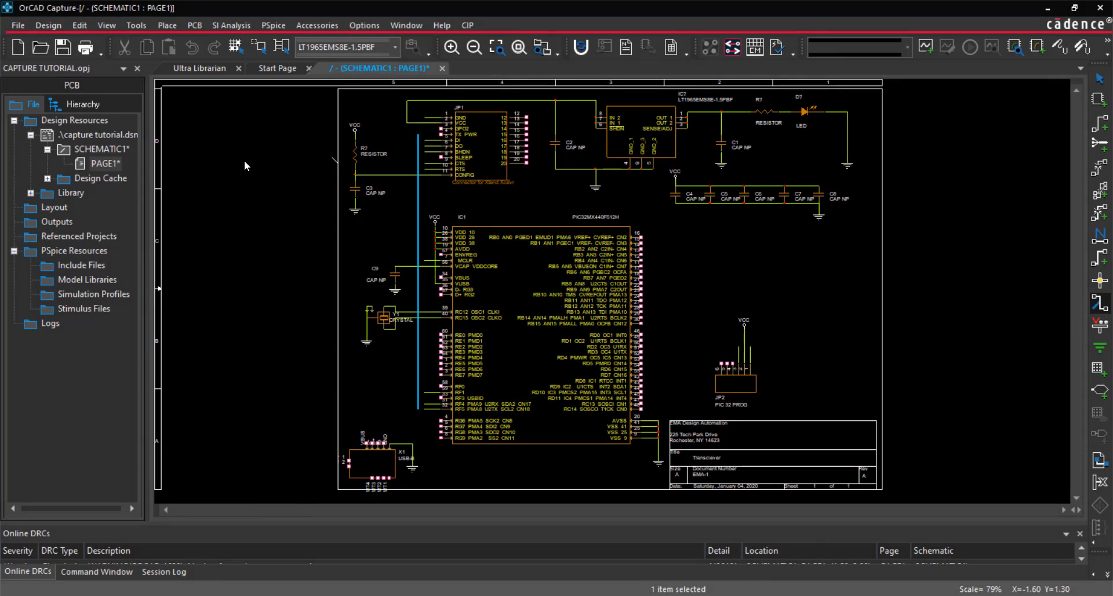
left_click(423, 140)
left_click(424, 147)
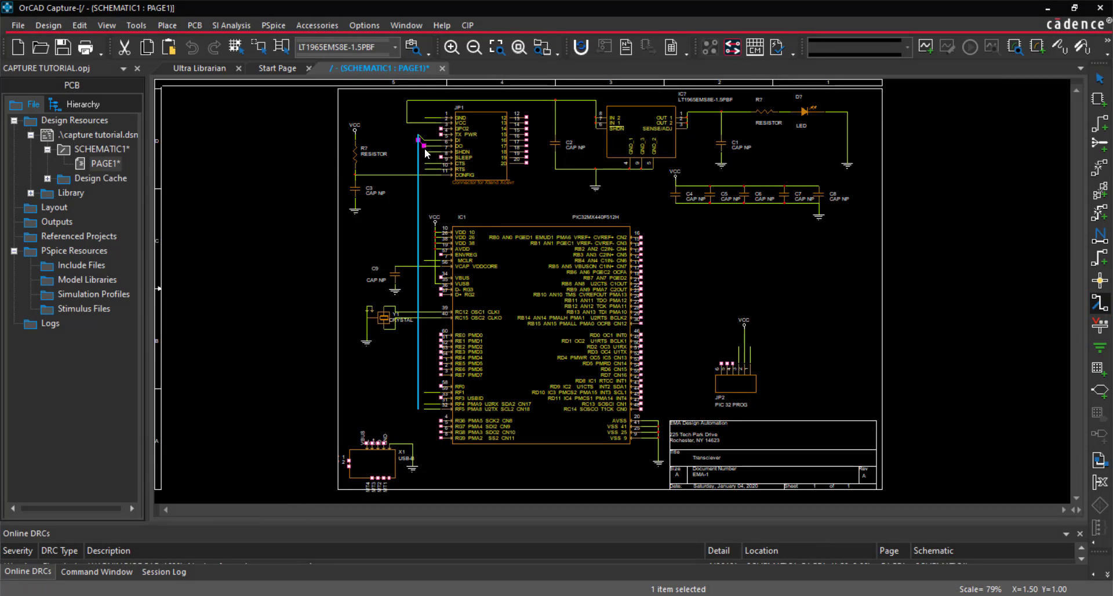
left_click(425, 152)
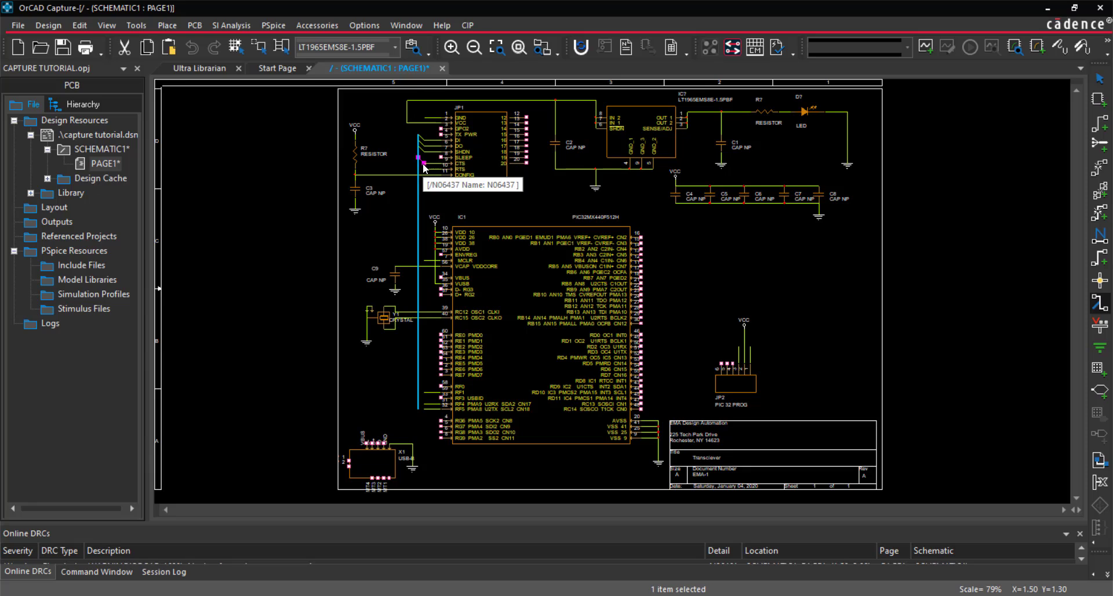
left_click(424, 168)
left_click(423, 403)
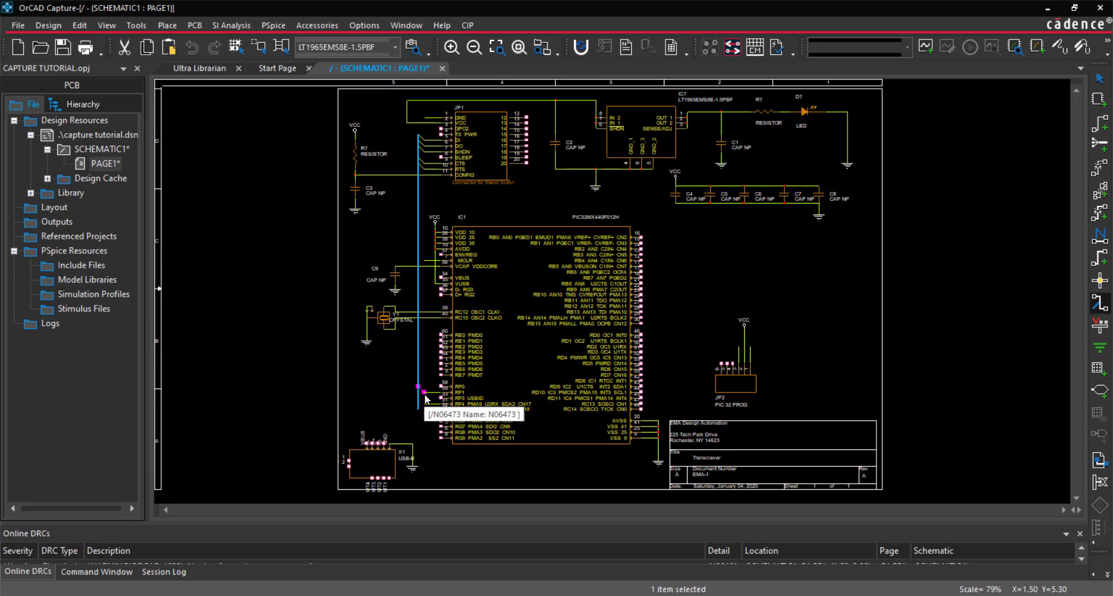
key("r")
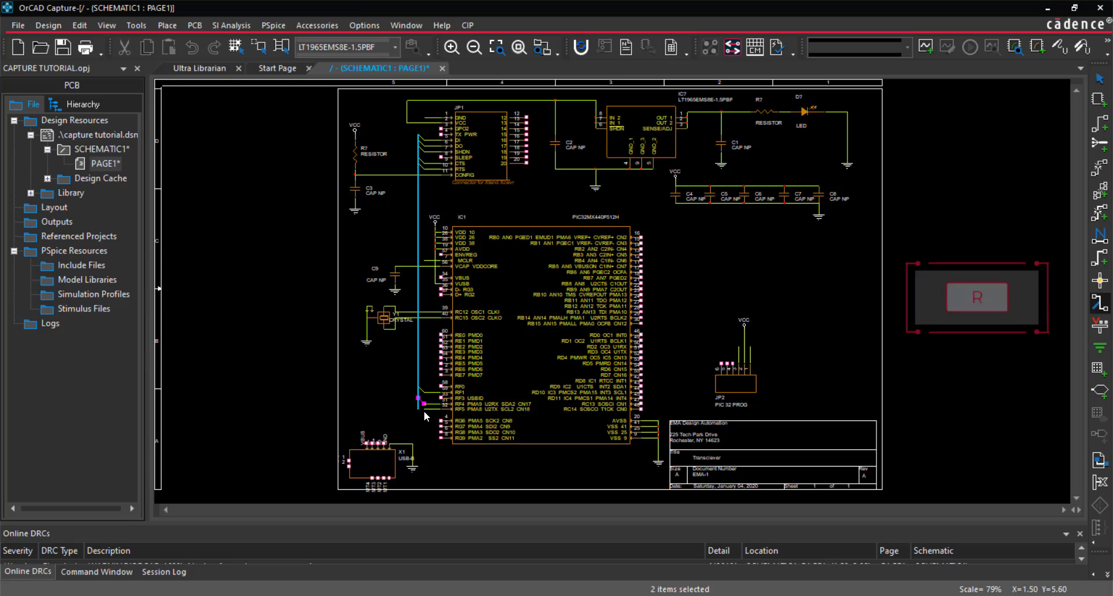
left_click(424, 411)
key("Escape")
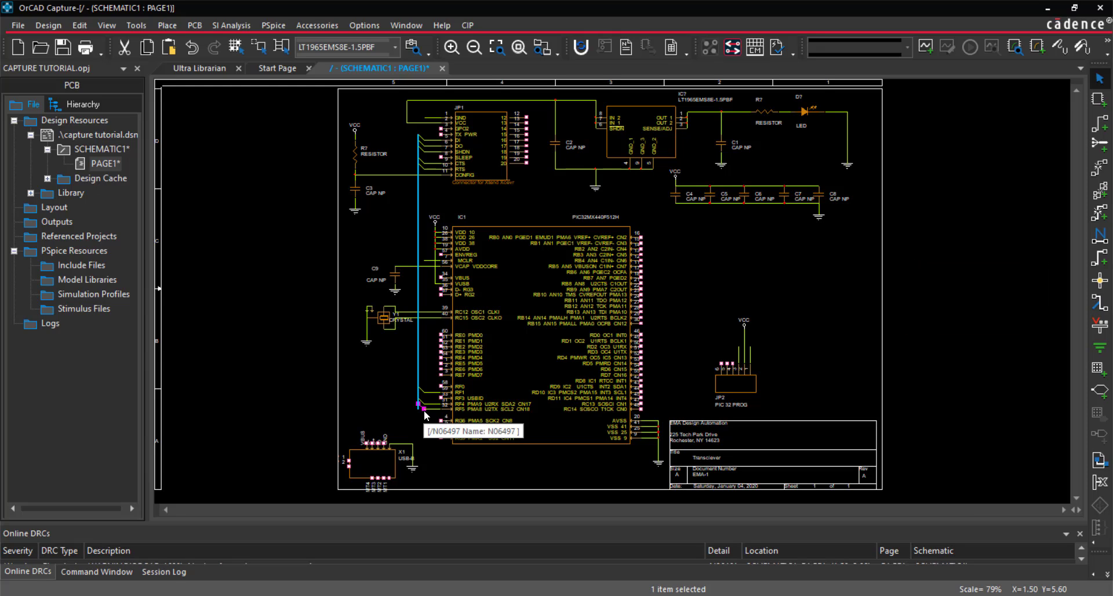
Delete the leftover bus segment below the lowest bus entry near IC1's RF5 pin
left_click(423, 430)
left_click(419, 409)
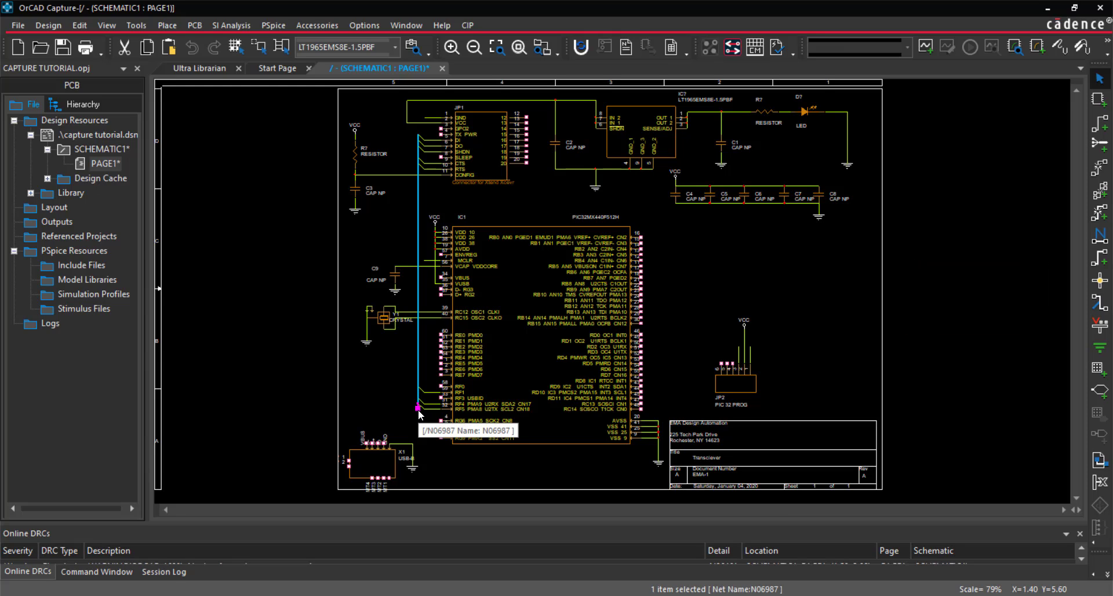
key("Delete")
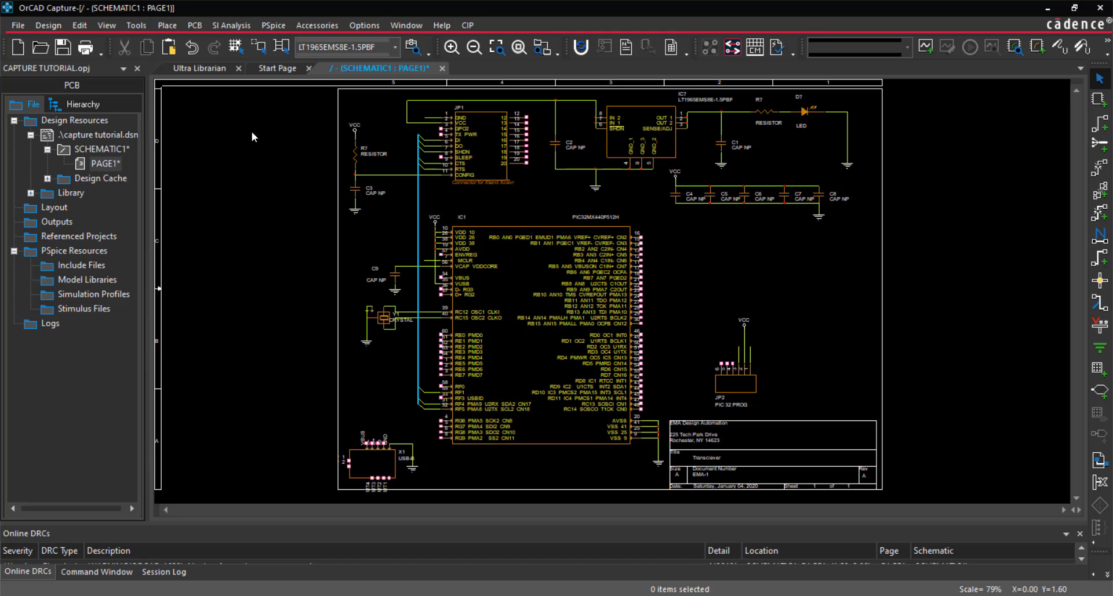
Draw a bus branch from the vertical bus rightward above IC1, diagonally past its corner and down beside its right-hand pins
left_click(167, 25)
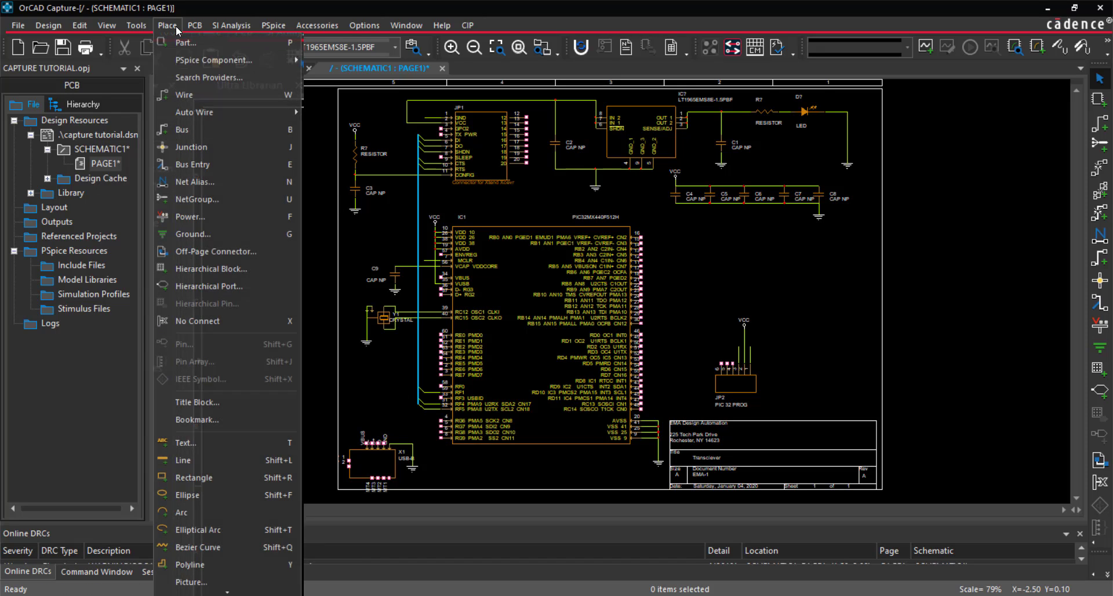
left_click(226, 125)
left_click(417, 202)
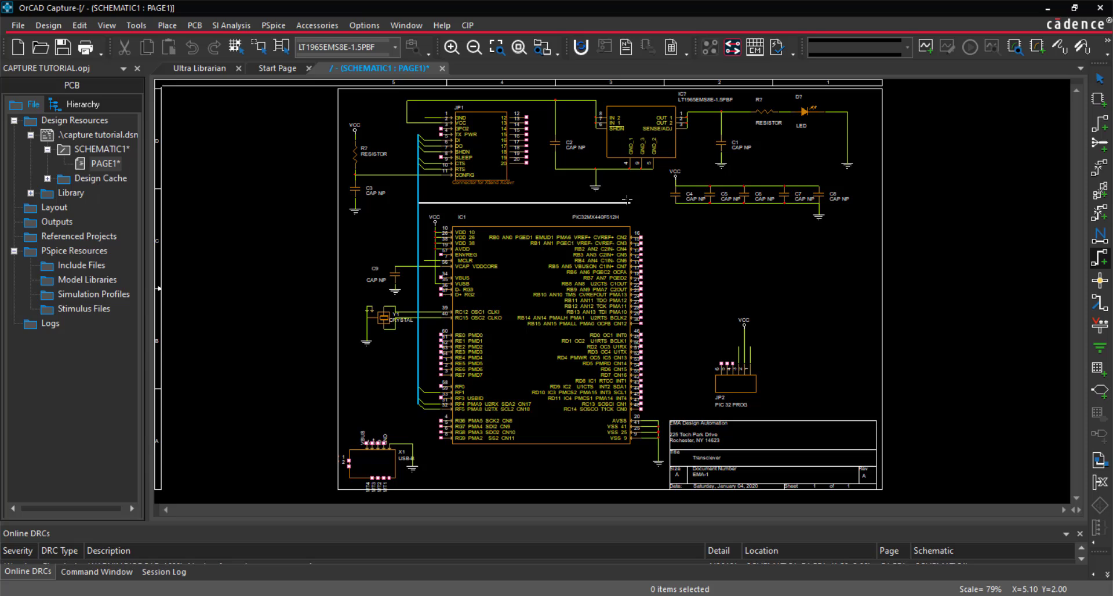
left_click(674, 231, "shift")
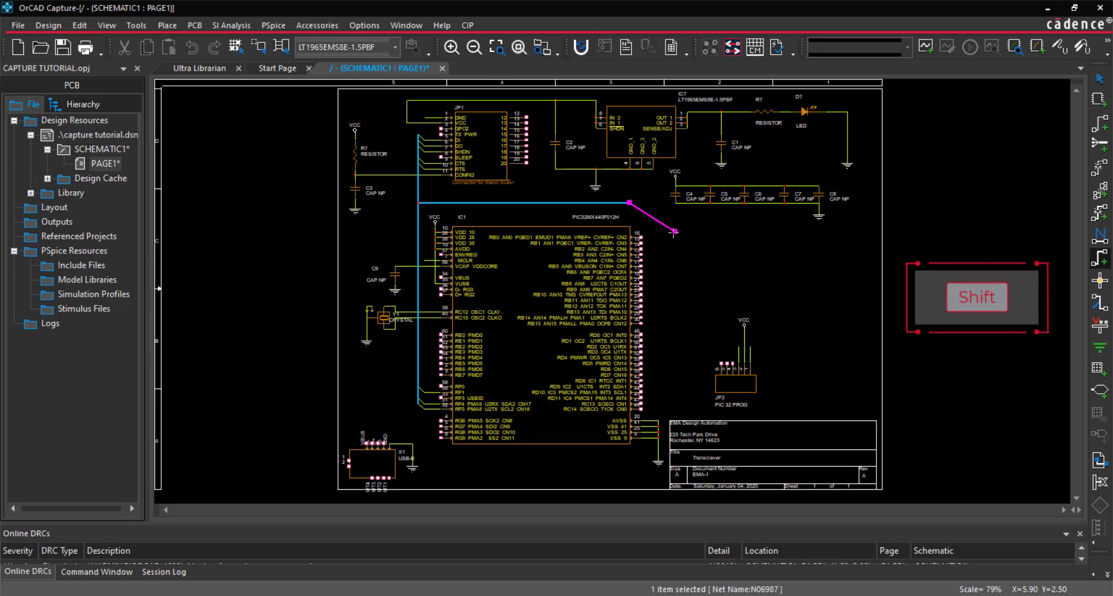
left_click(675, 329)
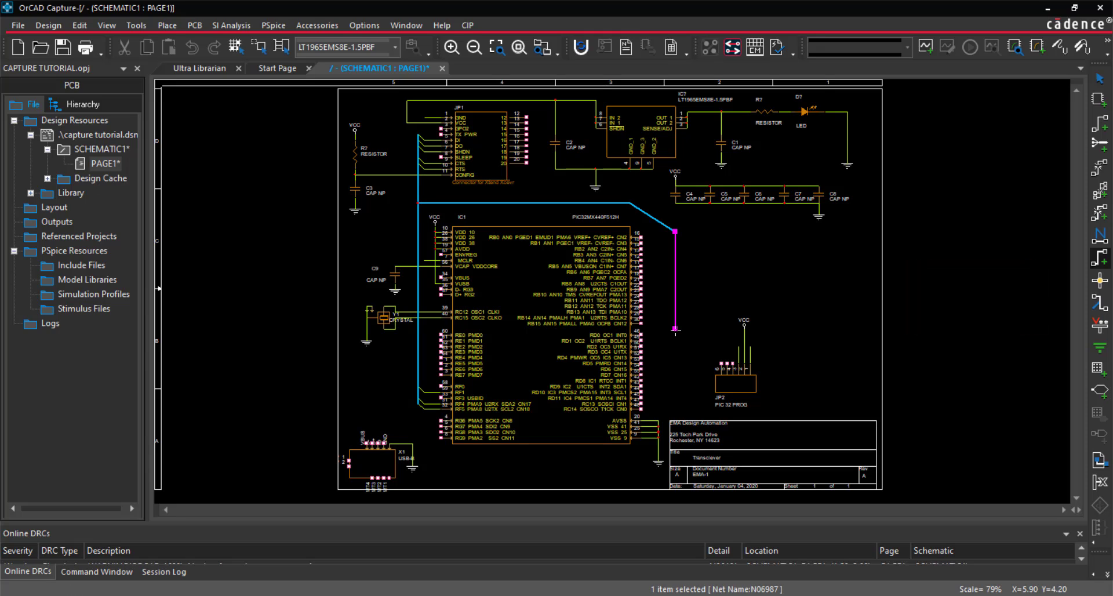
key("Escape")
Auto-wire IC1's U2RTS and U2CTS pins to the adjacent bus branch with the net names RTS and CTS
left_click(166, 25)
mouse_move(231, 113)
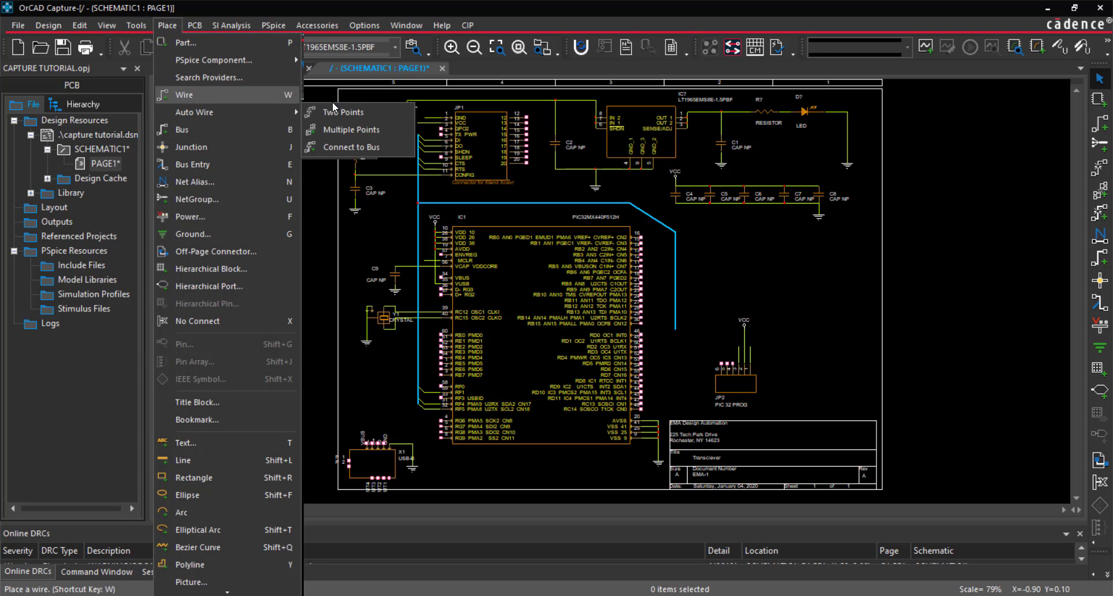
left_click(402, 147)
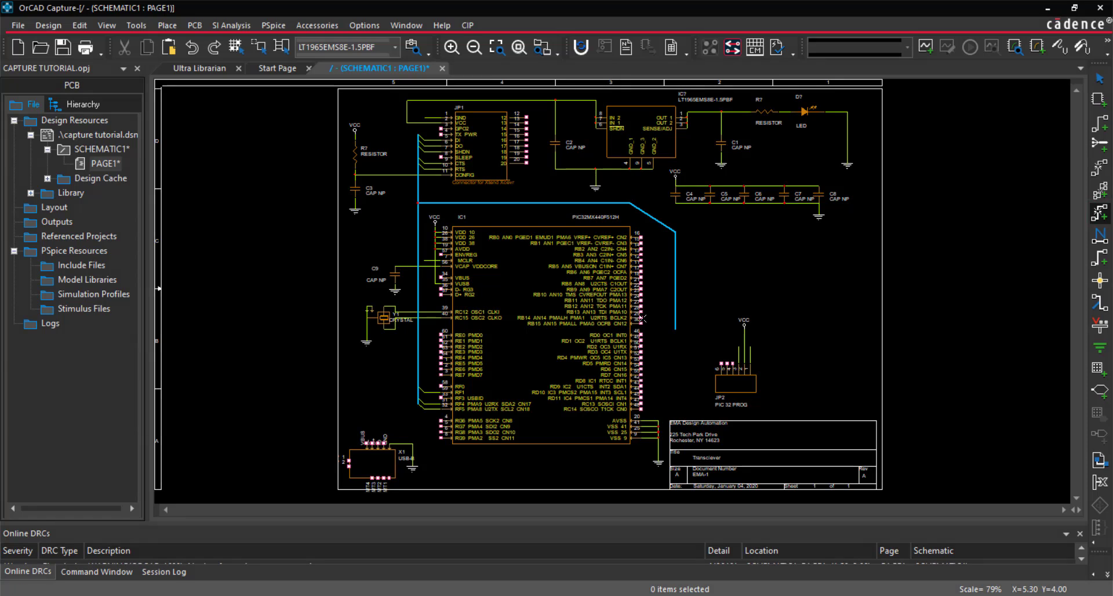
left_click(641, 319)
left_click(675, 315)
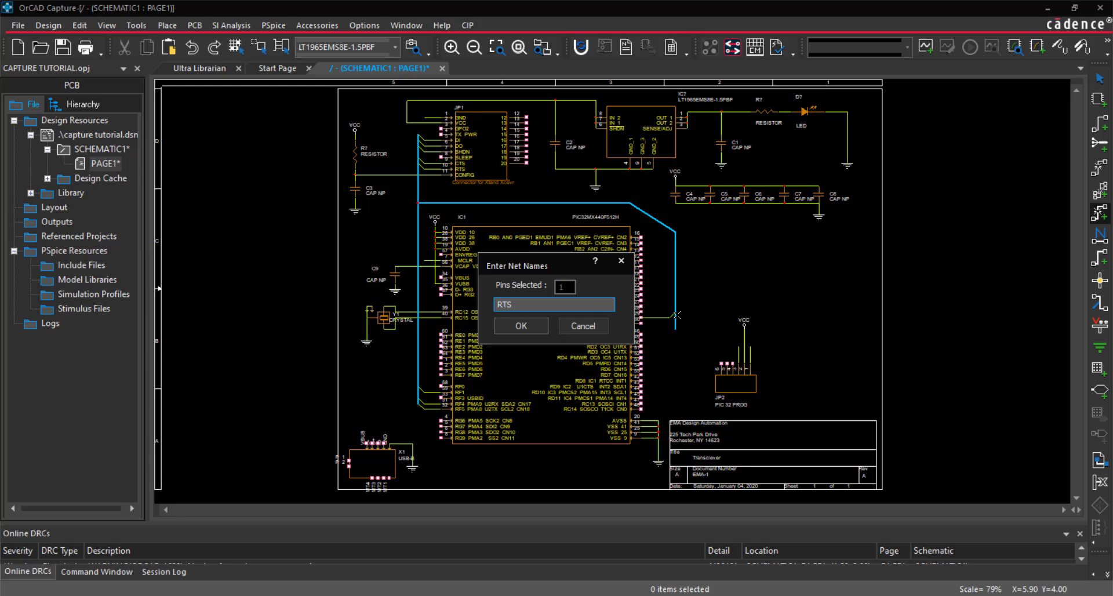
key("Return")
left_click(641, 283)
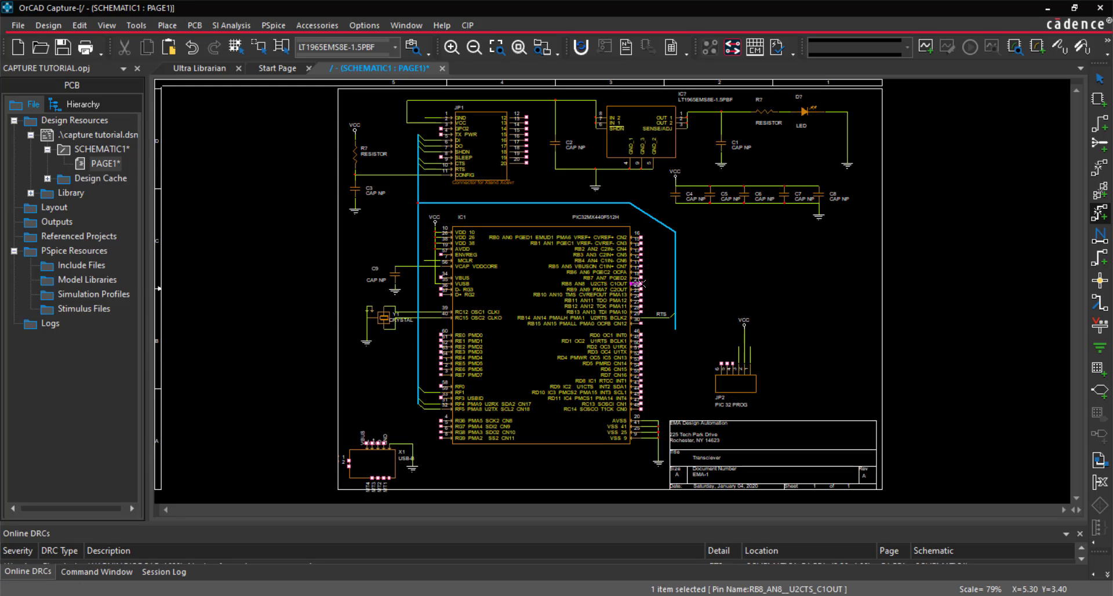
left_click(676, 283)
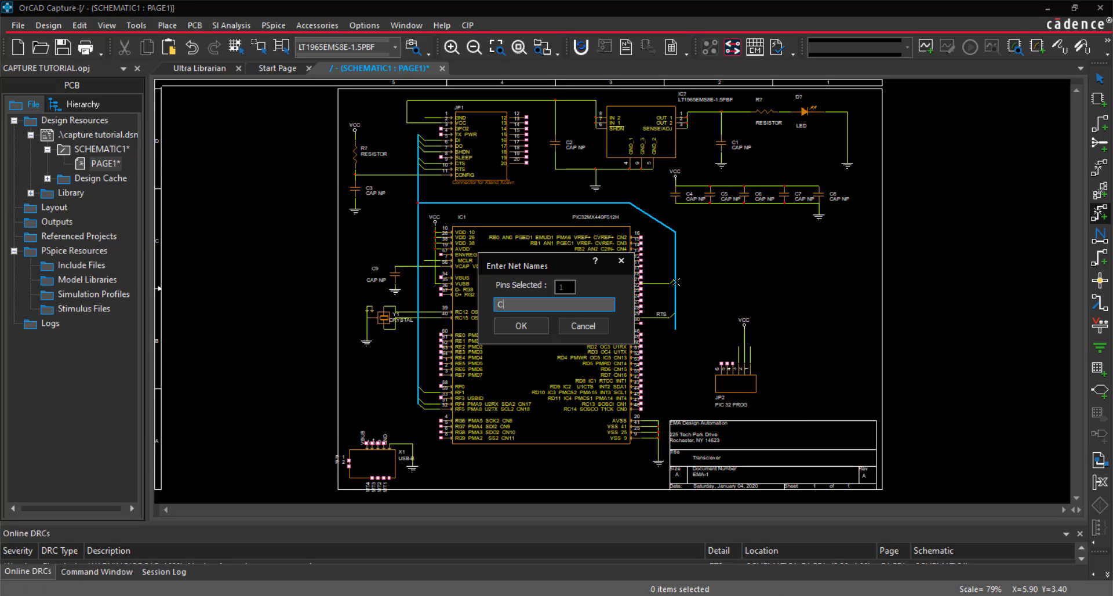
key("Return")
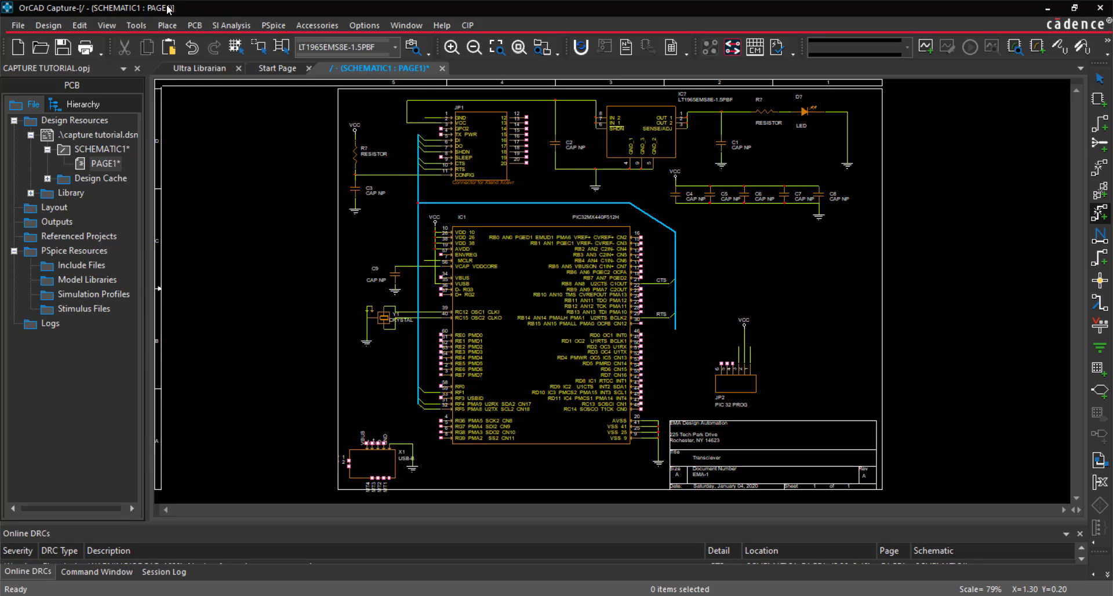
Draw a second bus from beside IC1's RB6 and RB7 pins down past the RD0 pin, diagonally outward and across to above JP2
left_click(167, 25)
left_click(217, 126)
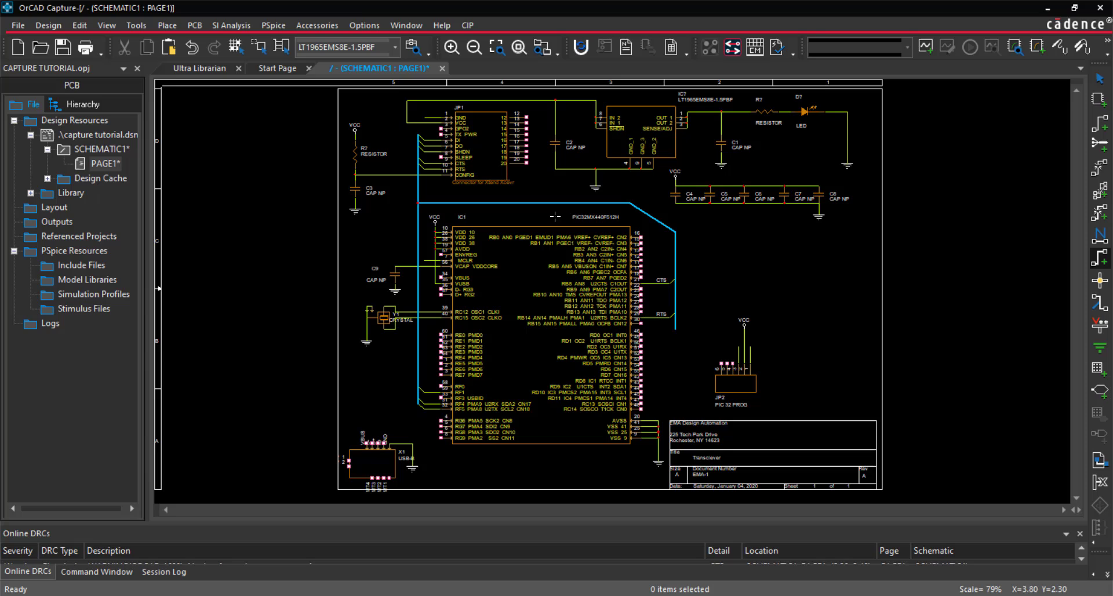
left_click(655, 268)
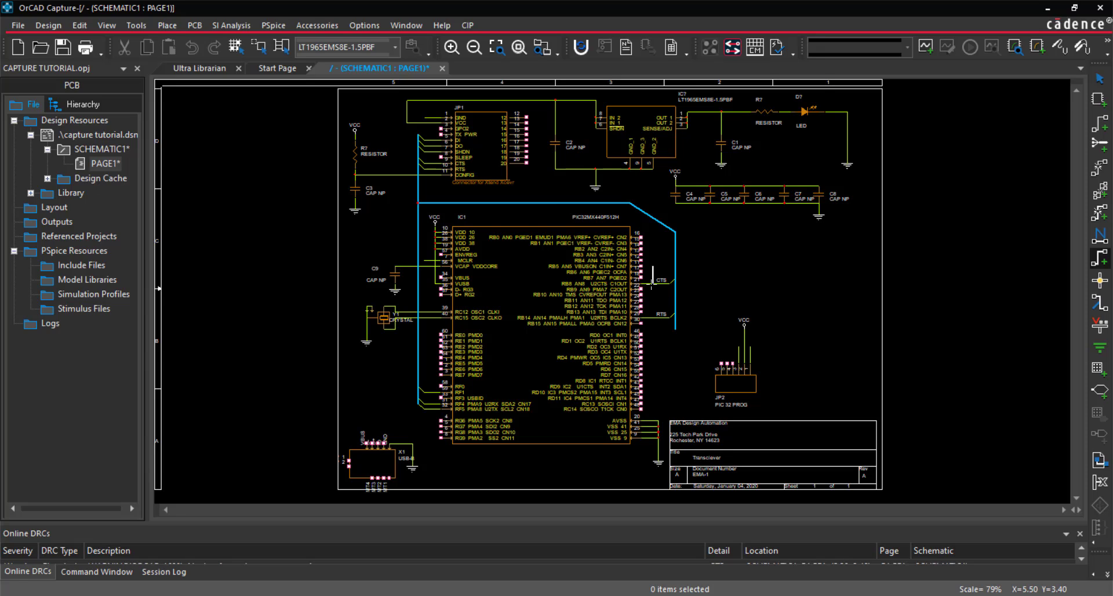
left_click(653, 334, "shift")
left_click(674, 346, "shift")
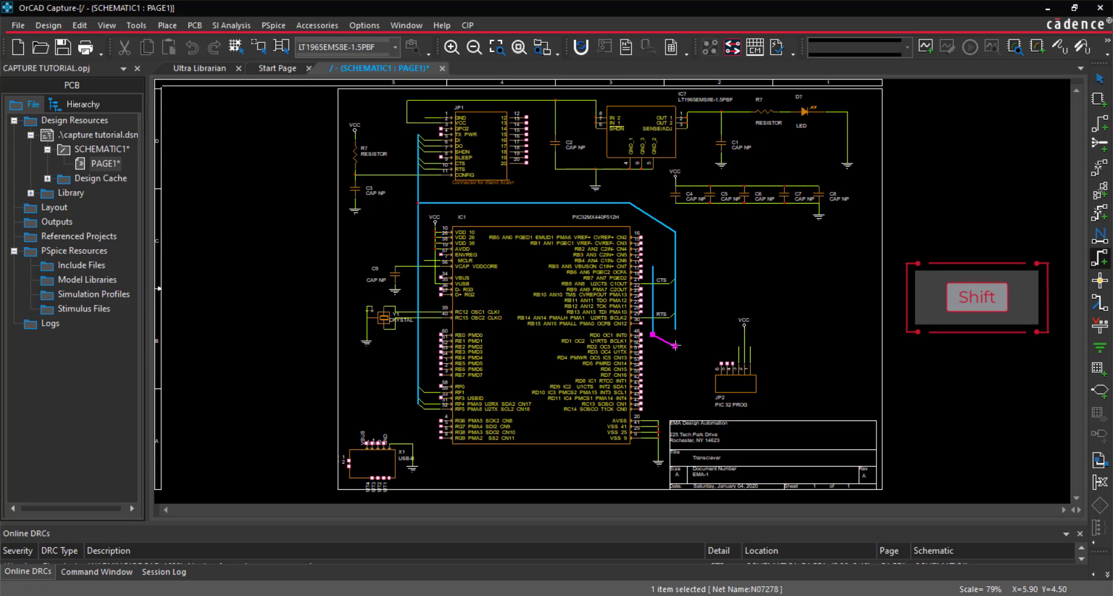
double_click(731, 346)
key("Escape")
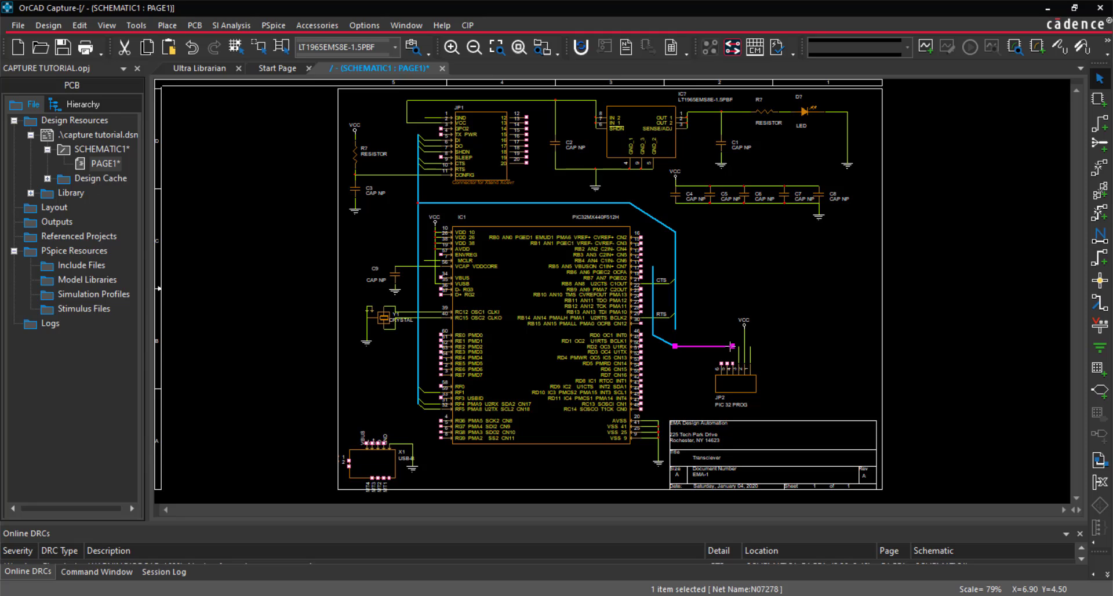
Auto-wire JP2's pins 5 and 4 to the new bus with the net names PROG[0-1]
left_click(167, 25)
mouse_move(244, 112)
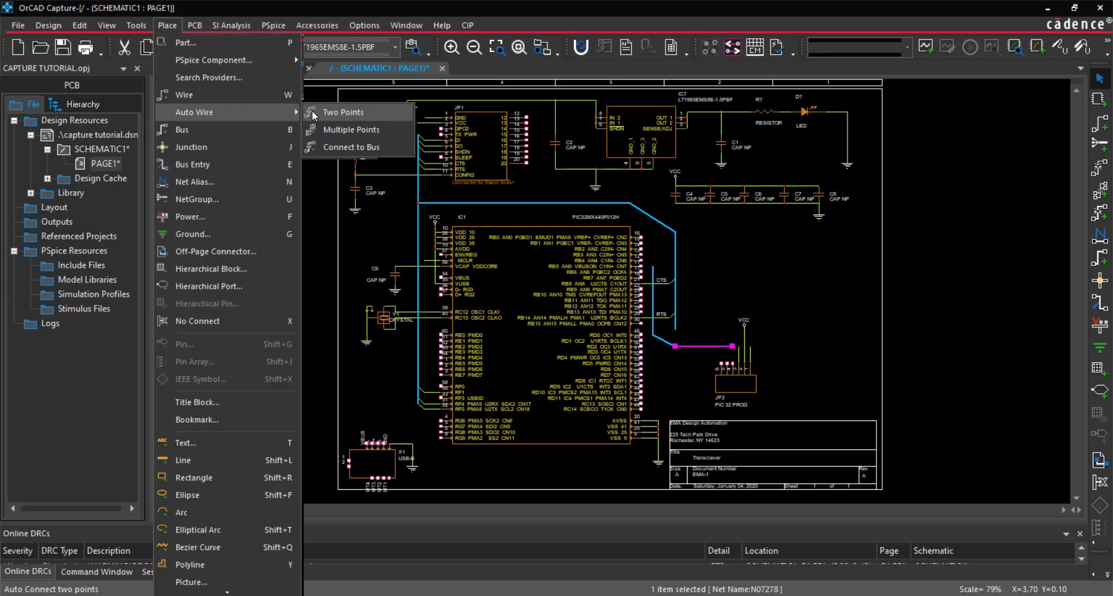
left_click(377, 147)
left_click(727, 363)
left_click(733, 363)
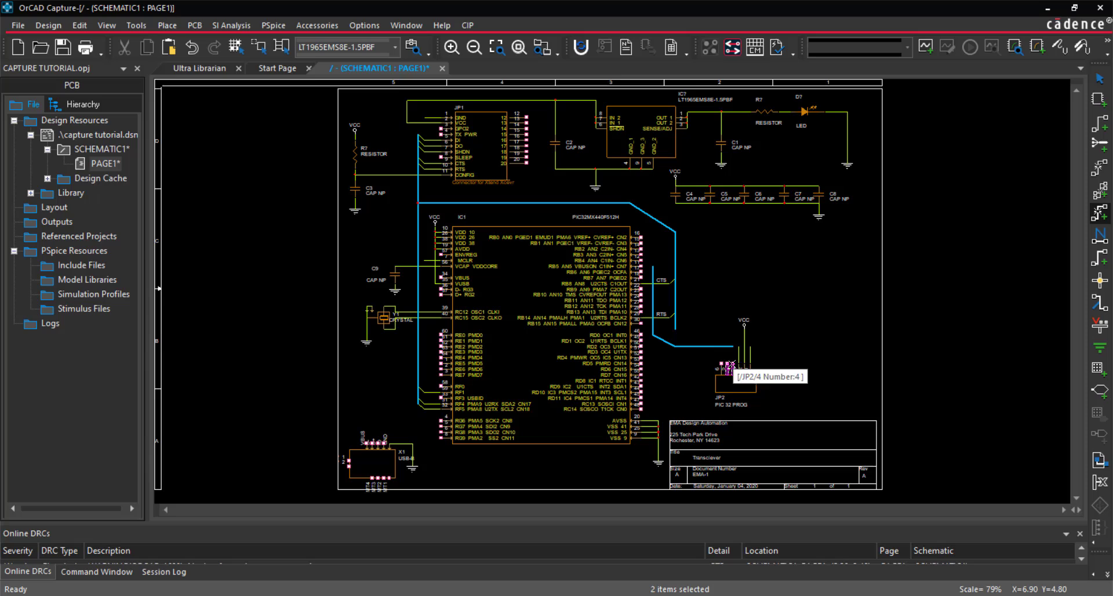
left_click(728, 347)
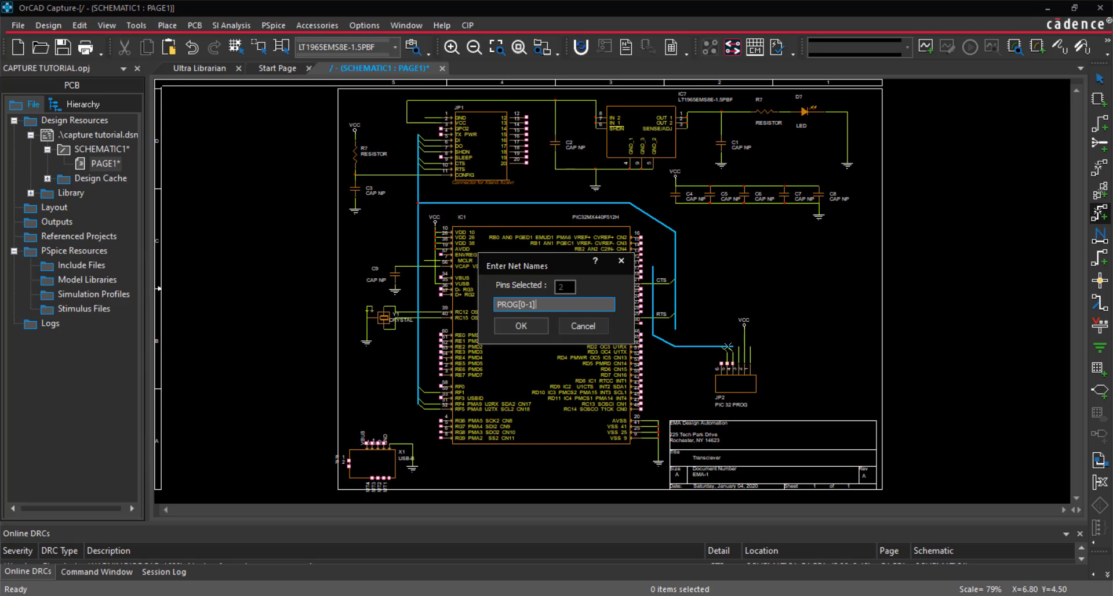
key("Return")
Auto-wire IC1's RB6 PGEC2 and RB7 PGED2 pins to the same bus with the net names PROG[0-1]
left_click(642, 272)
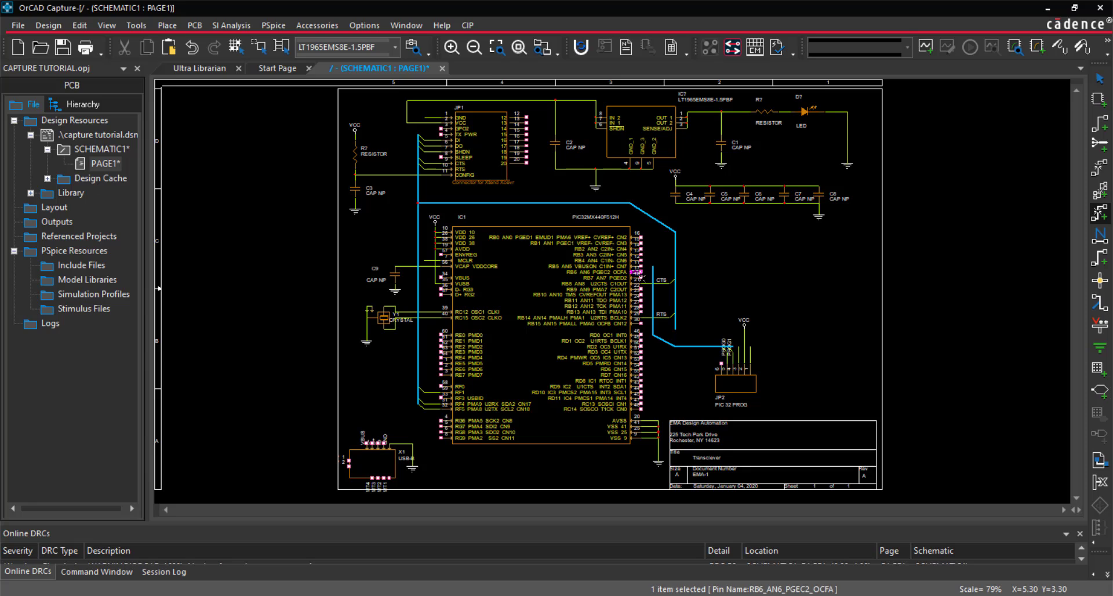
left_click(655, 277)
type("PROG[0-1")
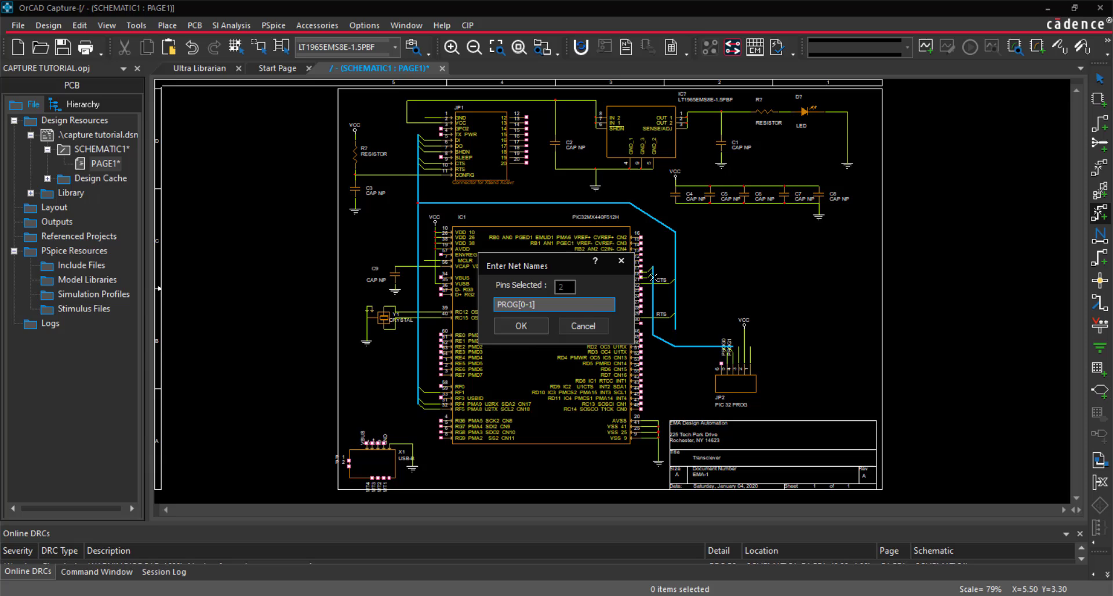
left_click(521, 326)
Draw a bus from above connector X1 across, diagonally upward and up beside IC1 to just above its VBUS pin
key("b")
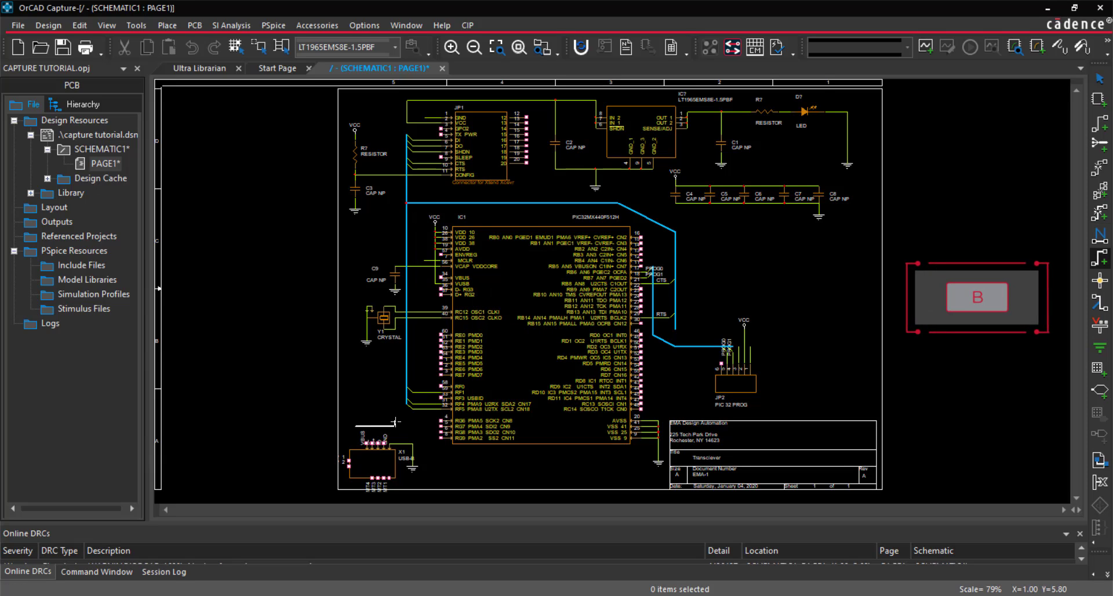
left_click(406, 426, "shift")
left_click(418, 414, "shift")
left_click(418, 272)
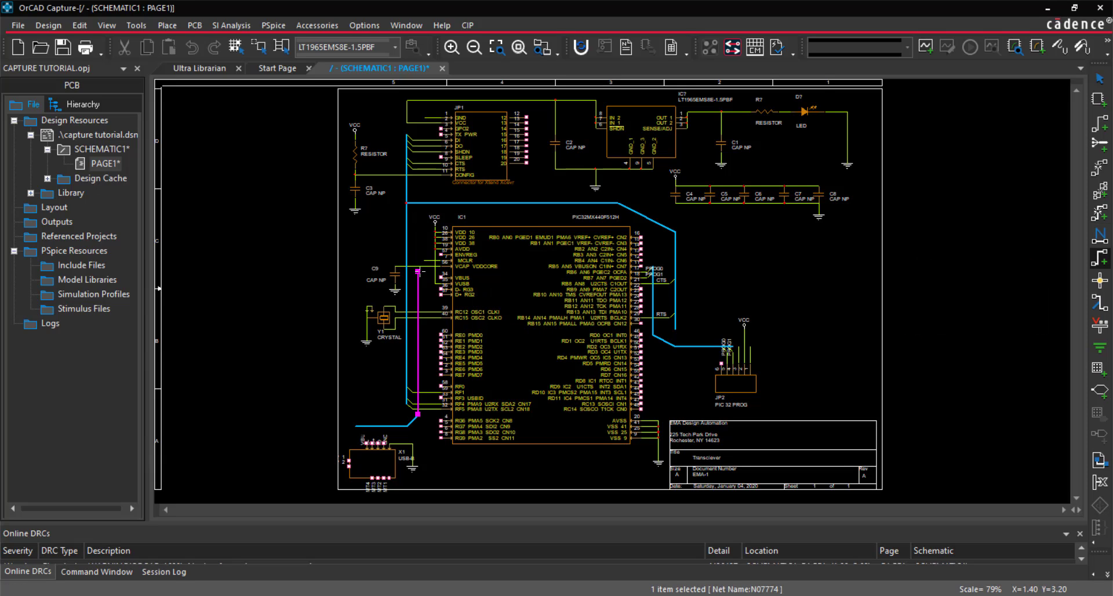
key("Escape")
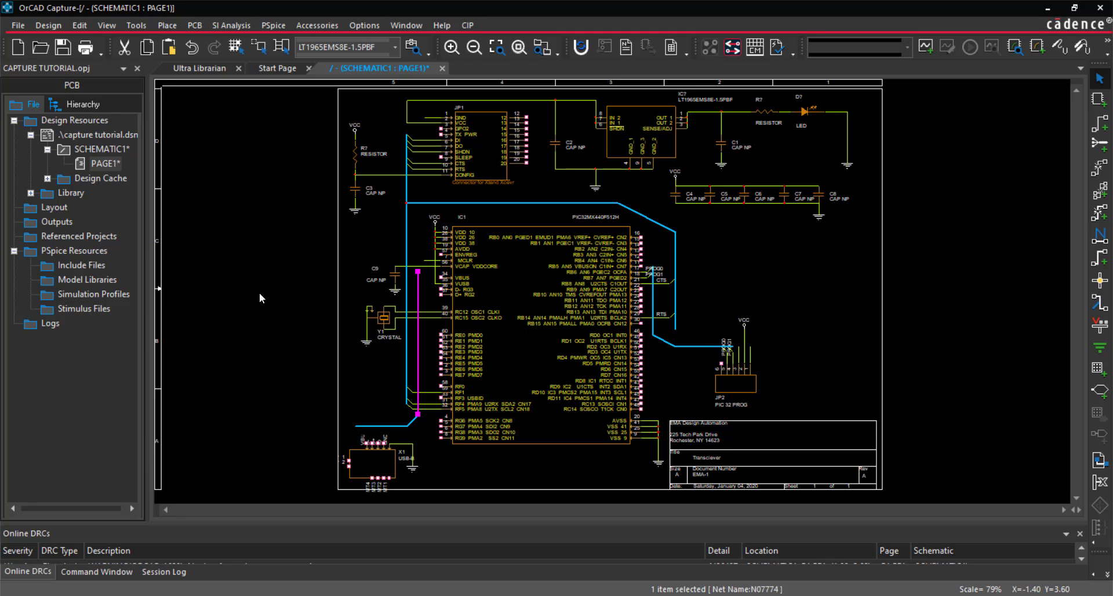
left_click(255, 205)
Auto-wire IC1's VBUS pin to the USB bus with the net name VBUS
left_click(166, 25)
mouse_move(236, 111)
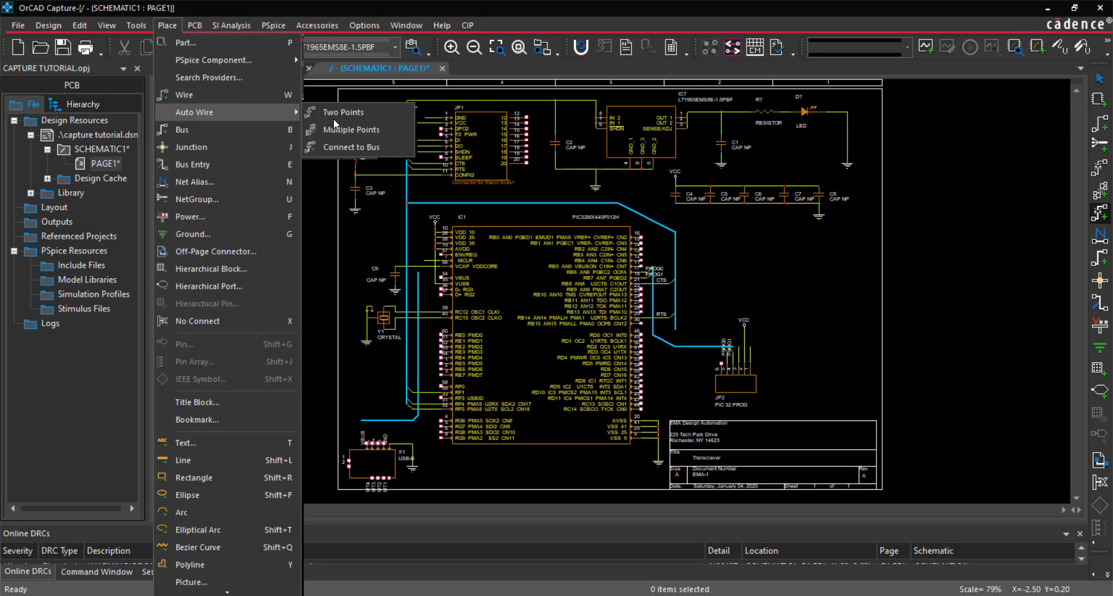
left_click(334, 120)
left_click(444, 278)
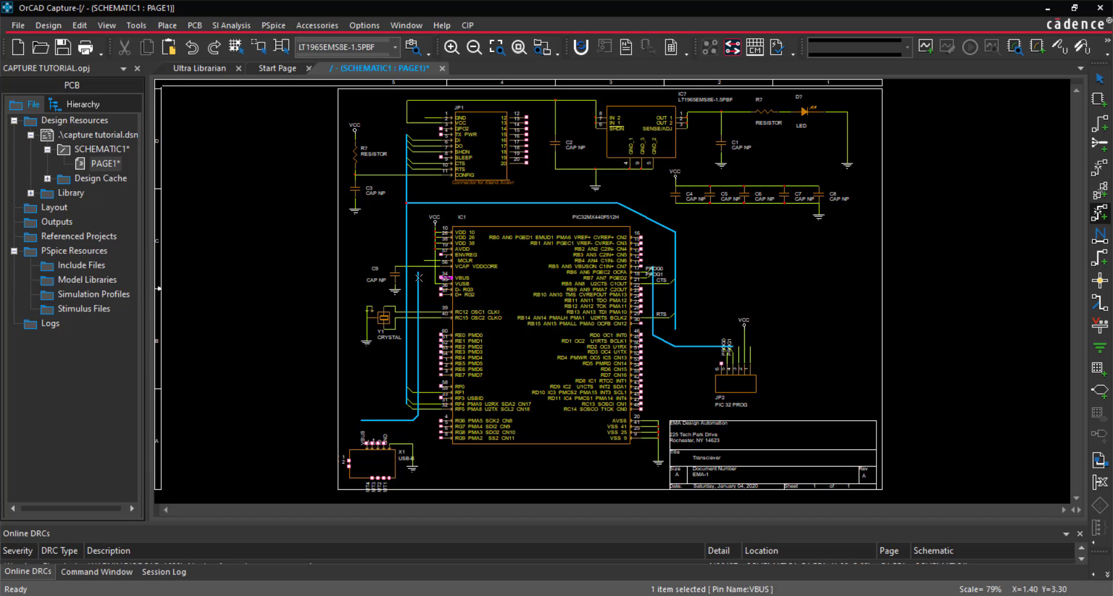
left_click(418, 278)
key("Return")
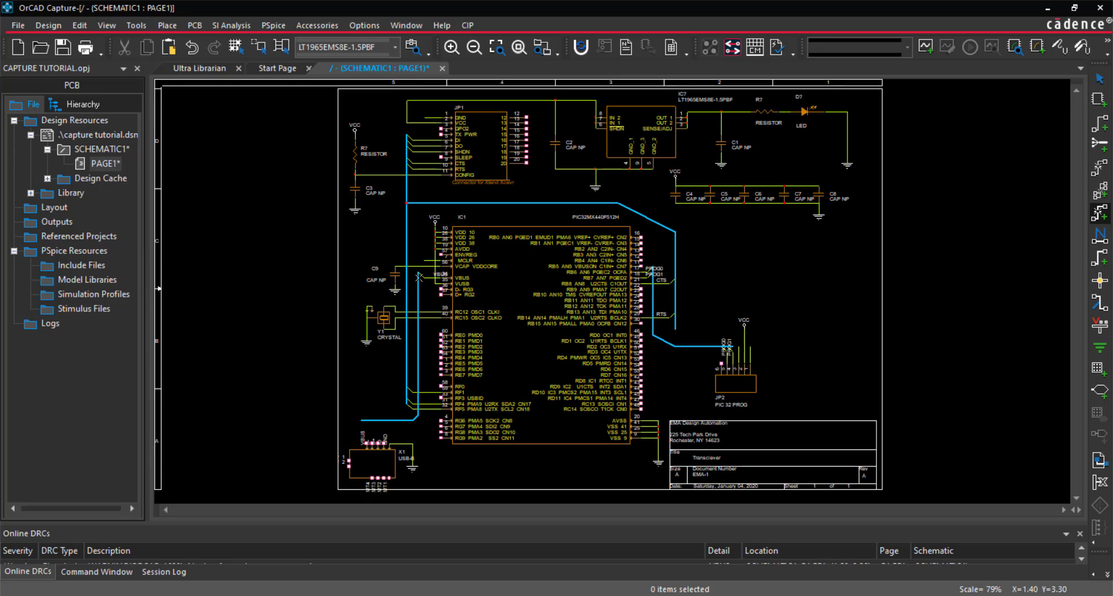
Auto-wire IC1's D- and D+ pins to the USB bus with the net names D- and D+
left_click(442, 289)
left_click(420, 289)
type("D-")
key("Return")
left_click(440, 295)
left_click(421, 299)
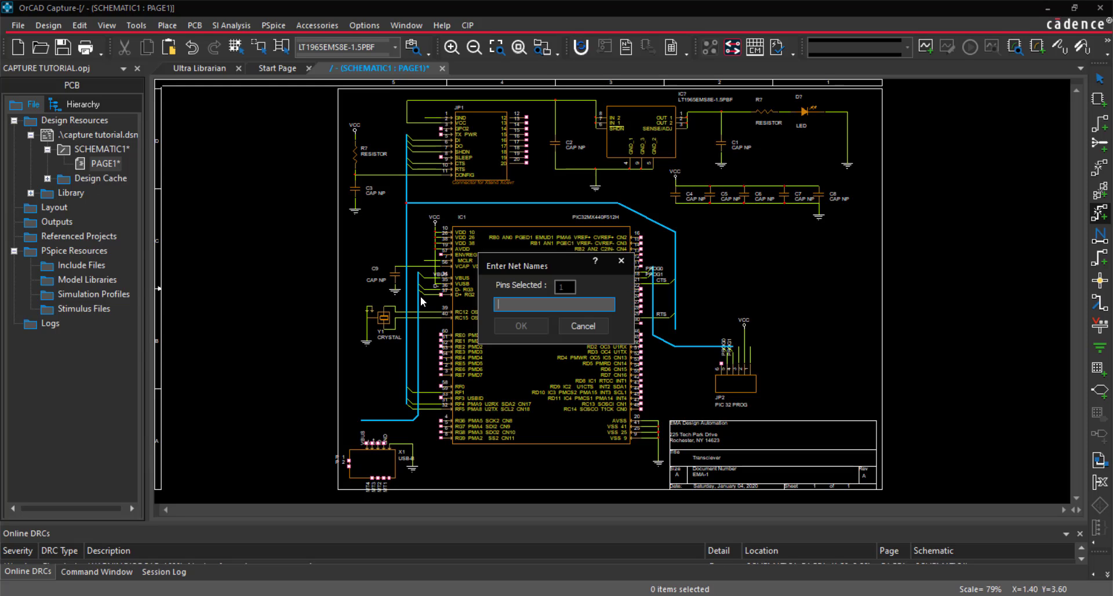
type("D+")
key("Return")
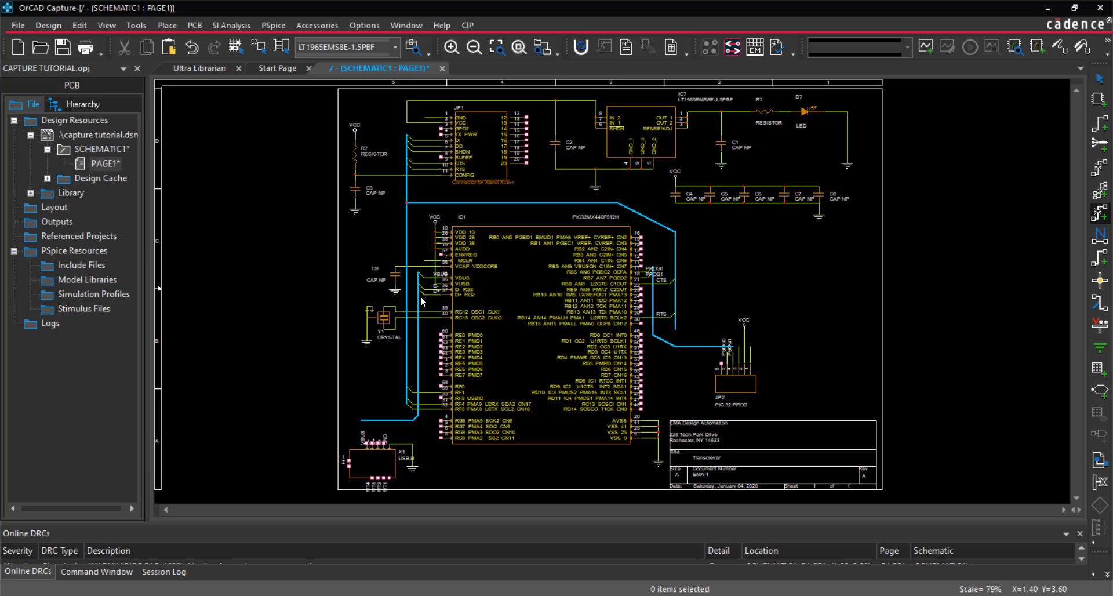
Auto-wire X1's D+, D- and VBUS pins to the bus above the connector with the net names D+, D- and VBUS
left_click(406, 446)
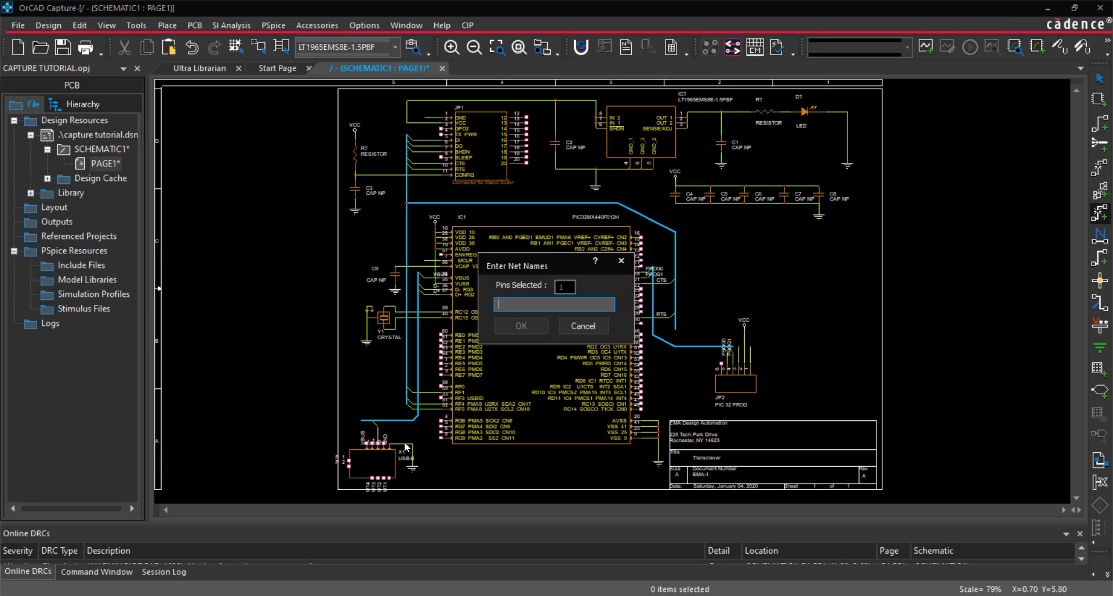
key("Return")
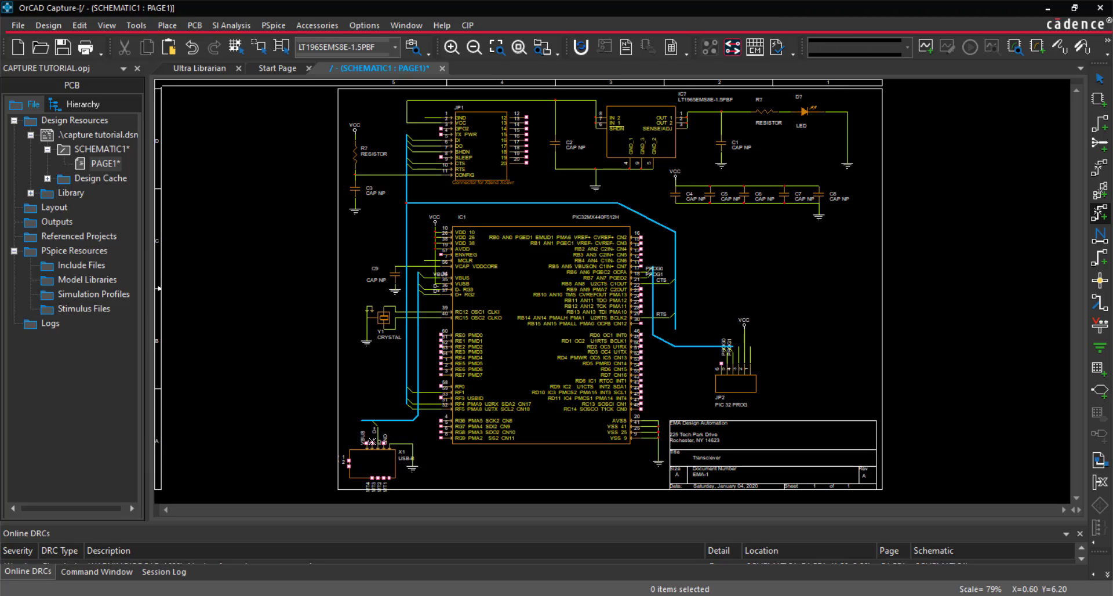
left_click(433, 441)
type("D")
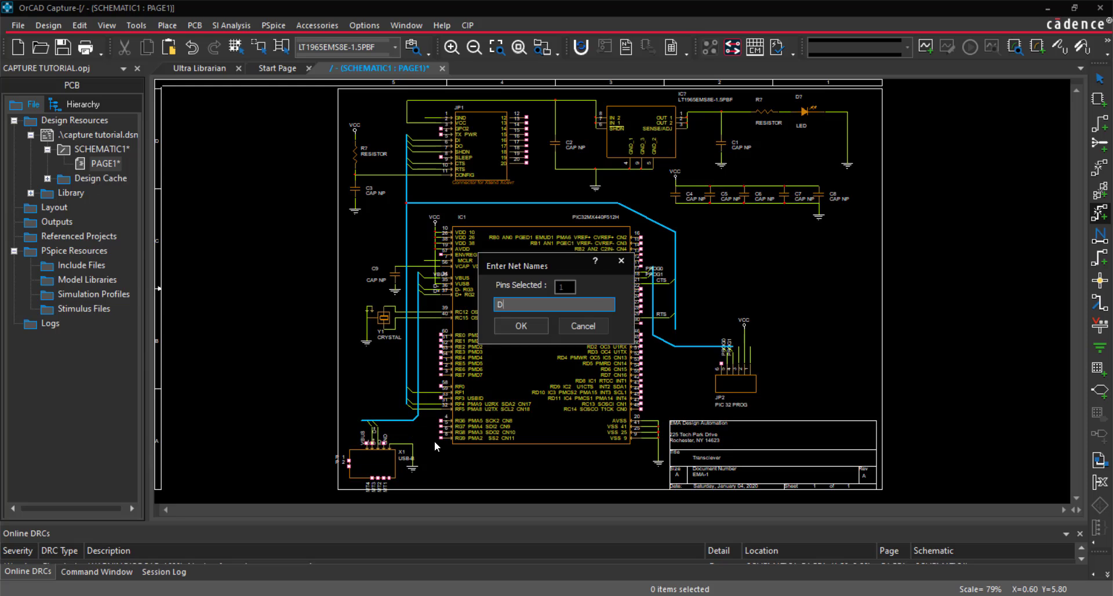
type("-")
key("Return")
left_click(366, 442)
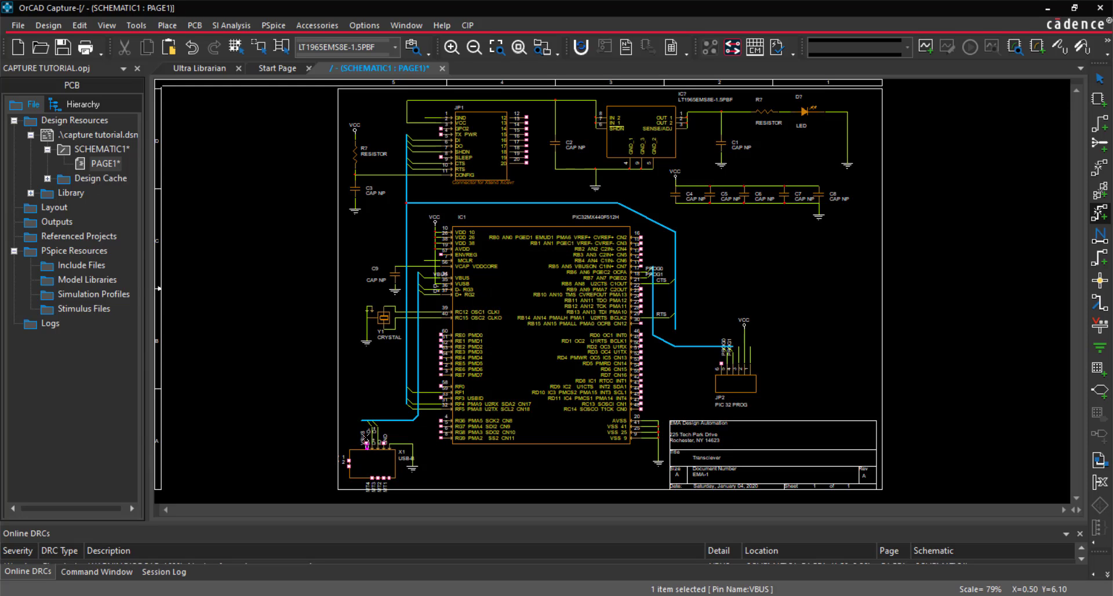
left_click(365, 422)
type("VBUS")
key("Return")
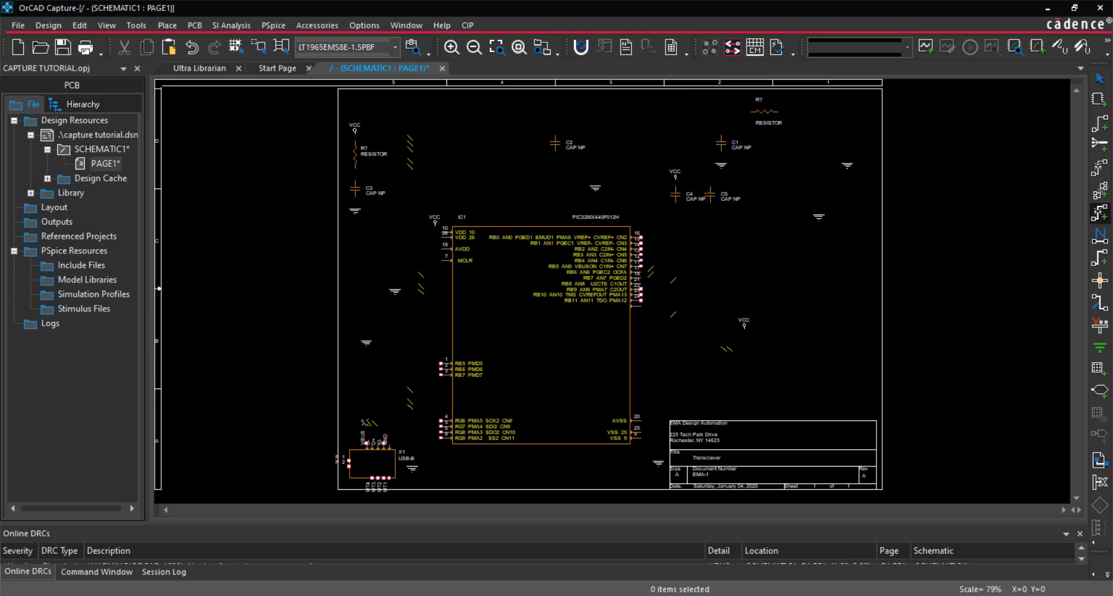
Draw a wire from the end of the bus above X1 up along the page's left border to the regulator's input wire above JP1
left_click(360, 419)
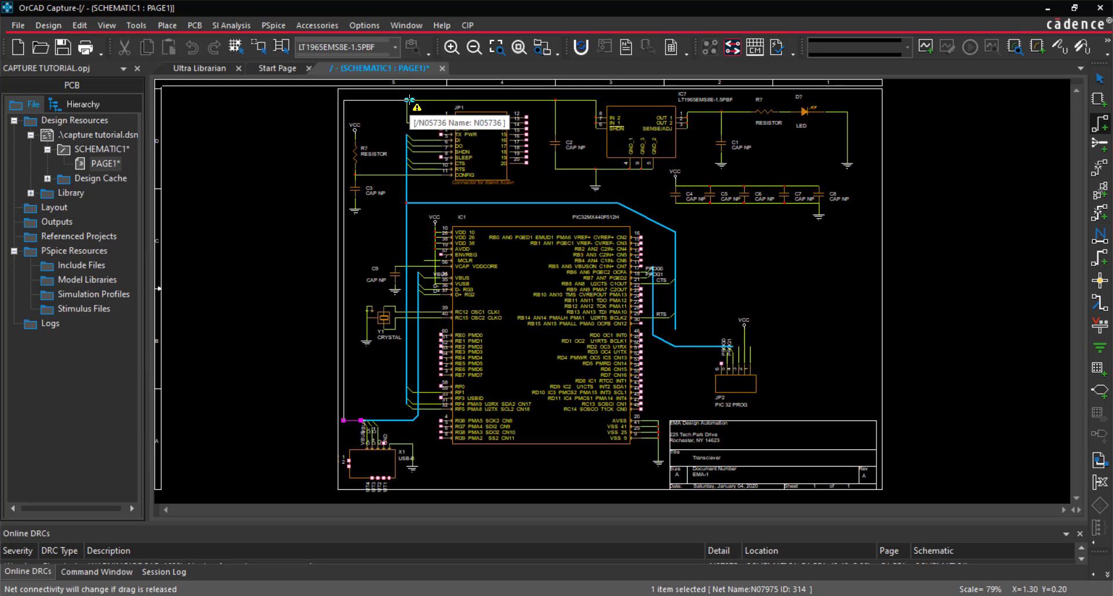
key("Escape")
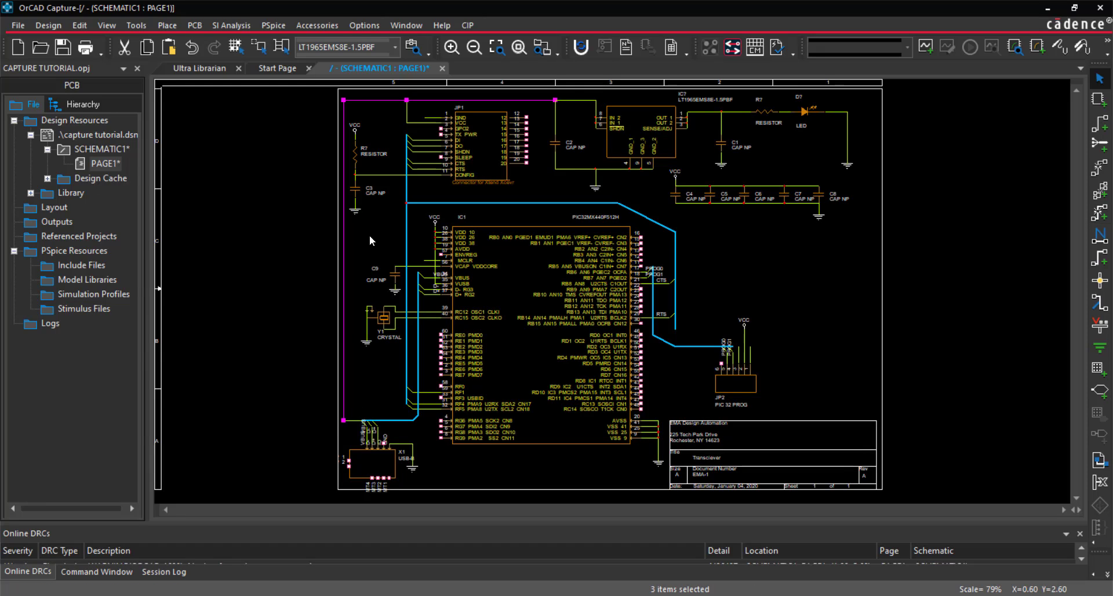
left_click(371, 234)
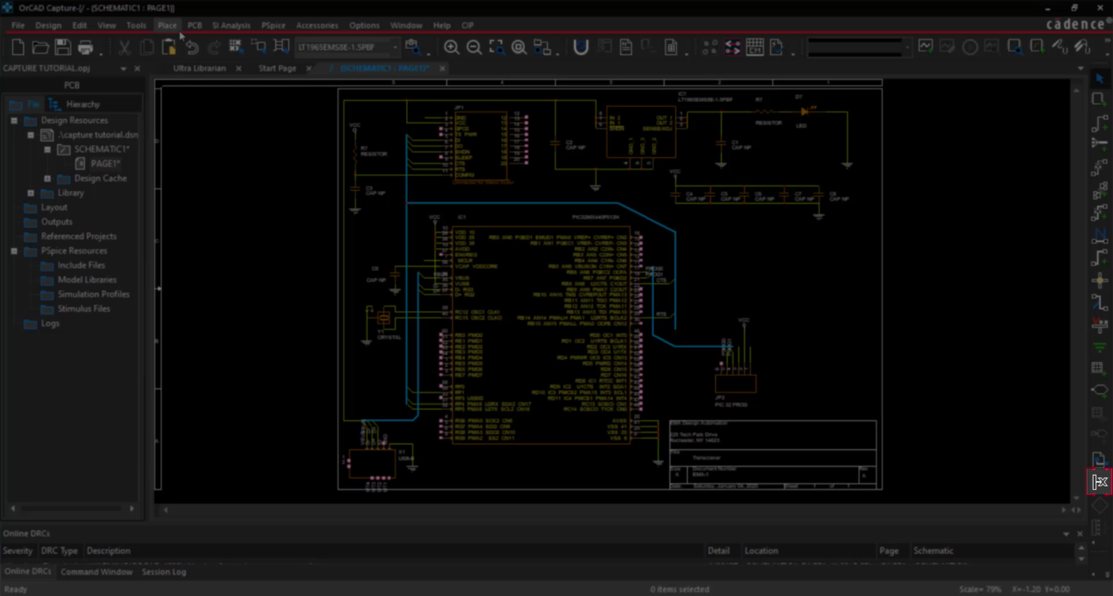
Place no-connect markers on JP1's SLEEP pin and on its unused right-hand pins
left_click(167, 25)
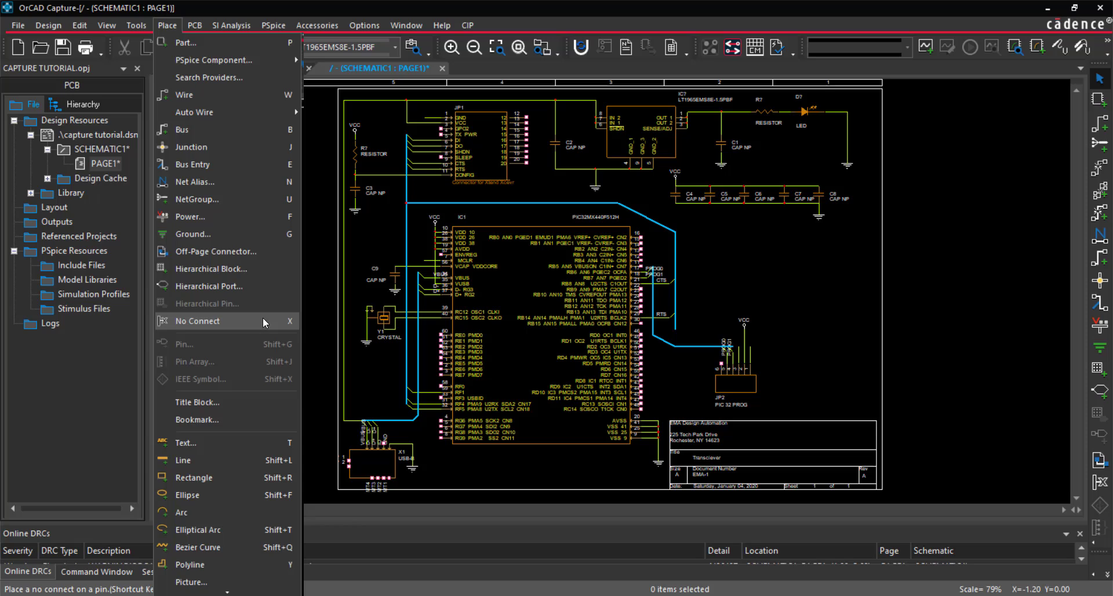
left_click(263, 320)
left_click(441, 157)
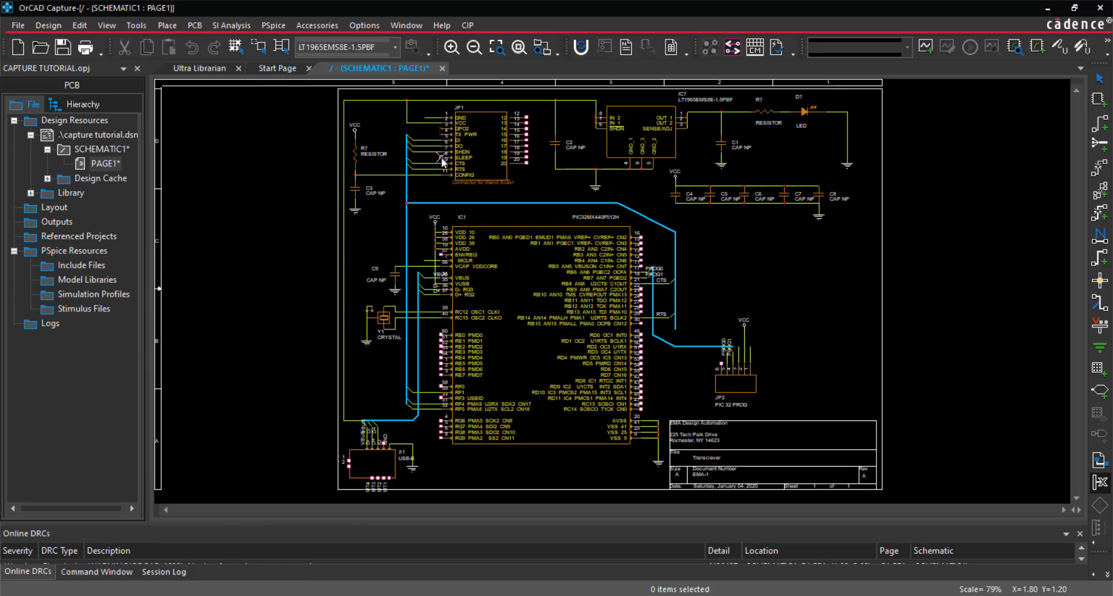
left_click(527, 124)
left_click(527, 129)
left_click(526, 135)
left_click(527, 141)
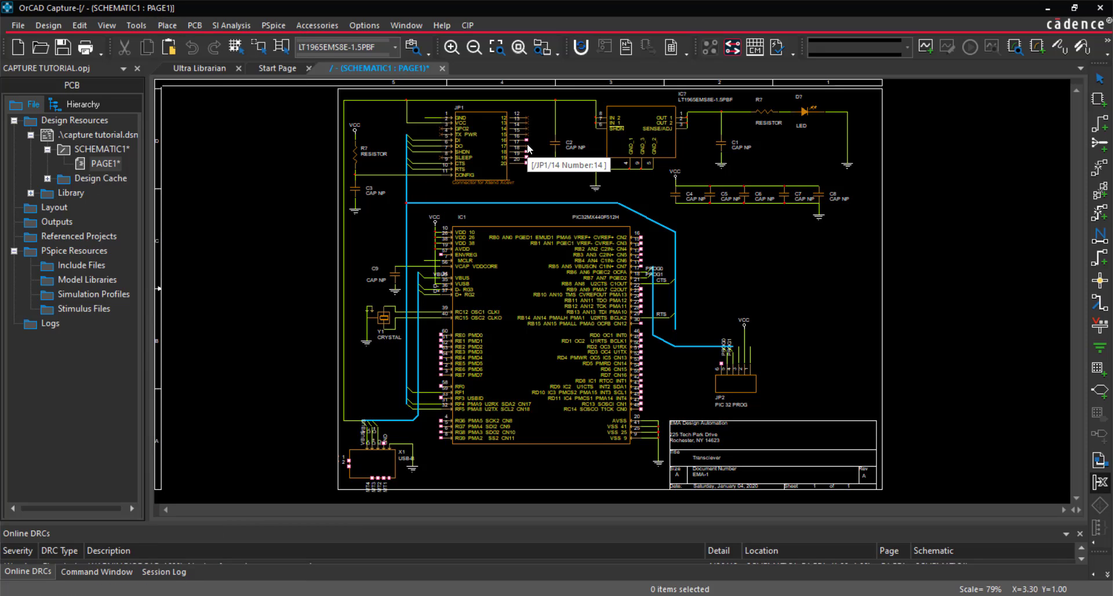
left_click(527, 147)
left_click(526, 153)
left_click(527, 159)
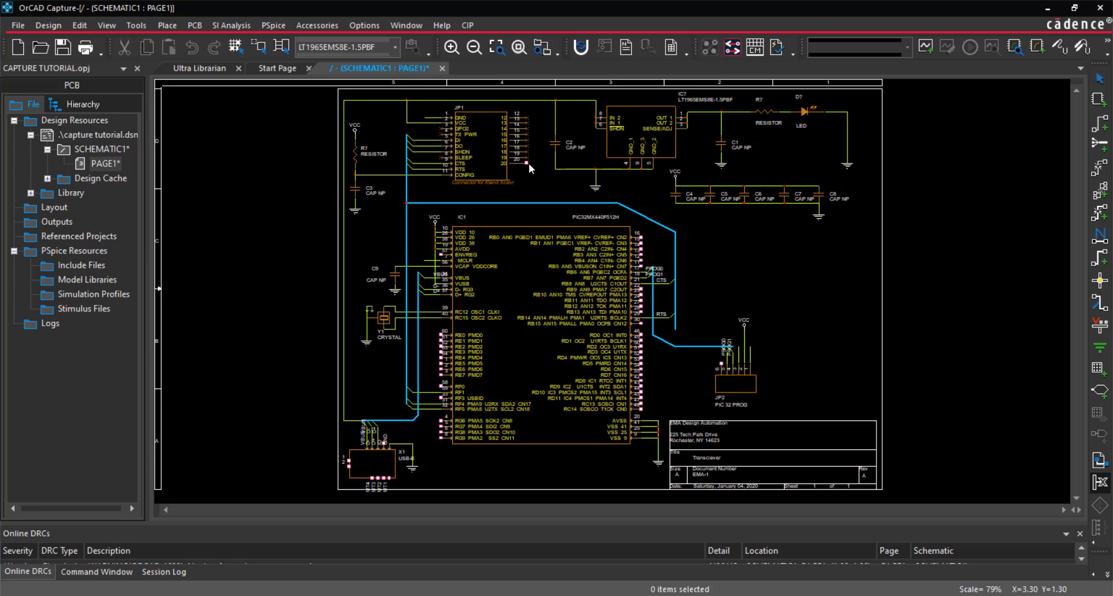
Place no-connect markers on IC1's RB0 to RB5 pins
left_click(641, 237)
left_click(641, 243)
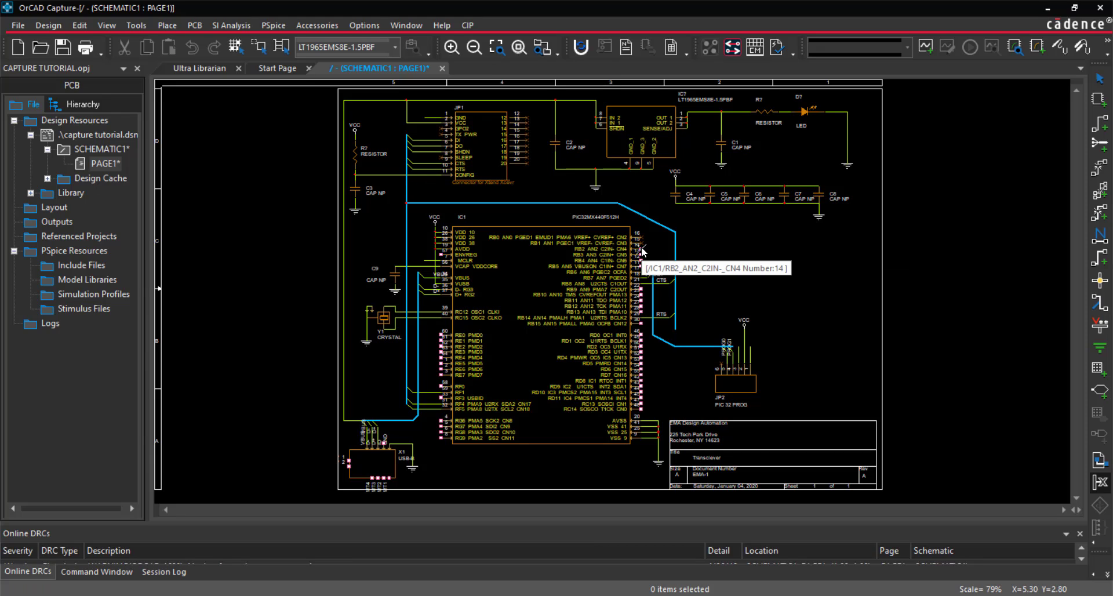
left_click(641, 248)
left_click(640, 254)
left_click(641, 260)
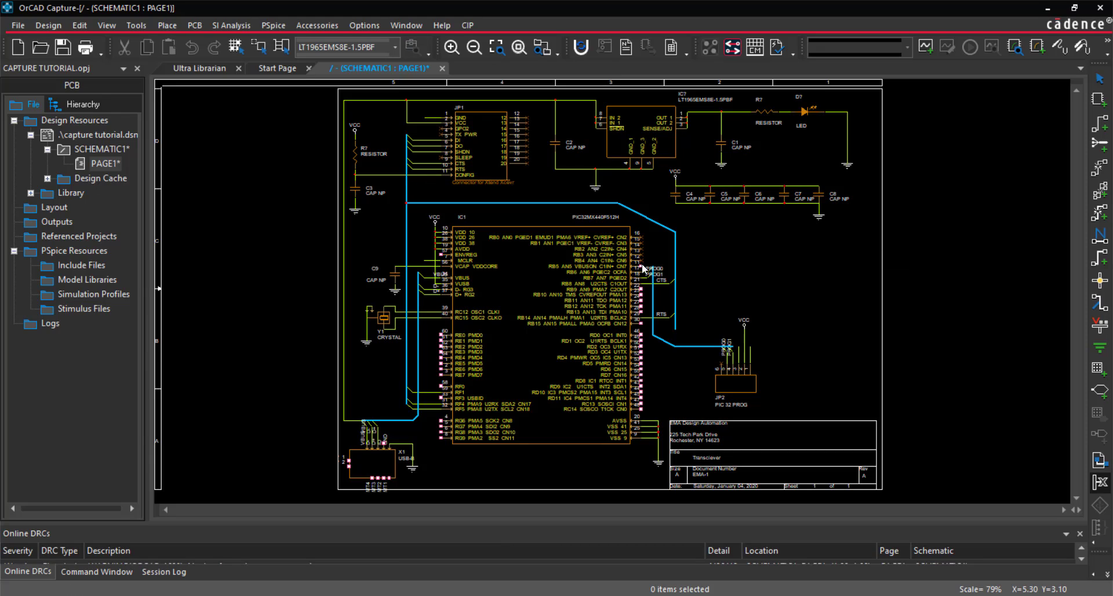
left_click(641, 266)
Place no-connect markers on IC1's unused RB9 to RB13 and RB15 pins
left_click(640, 284)
left_click(640, 290)
left_click(640, 296)
left_click(640, 301)
left_click(640, 307)
left_click(641, 313)
left_click(640, 319)
left_click(641, 323)
Place no-connect markers on IC1's RD0 to RD11, RC13 and RC14 pins
left_click(641, 334)
left_click(641, 340)
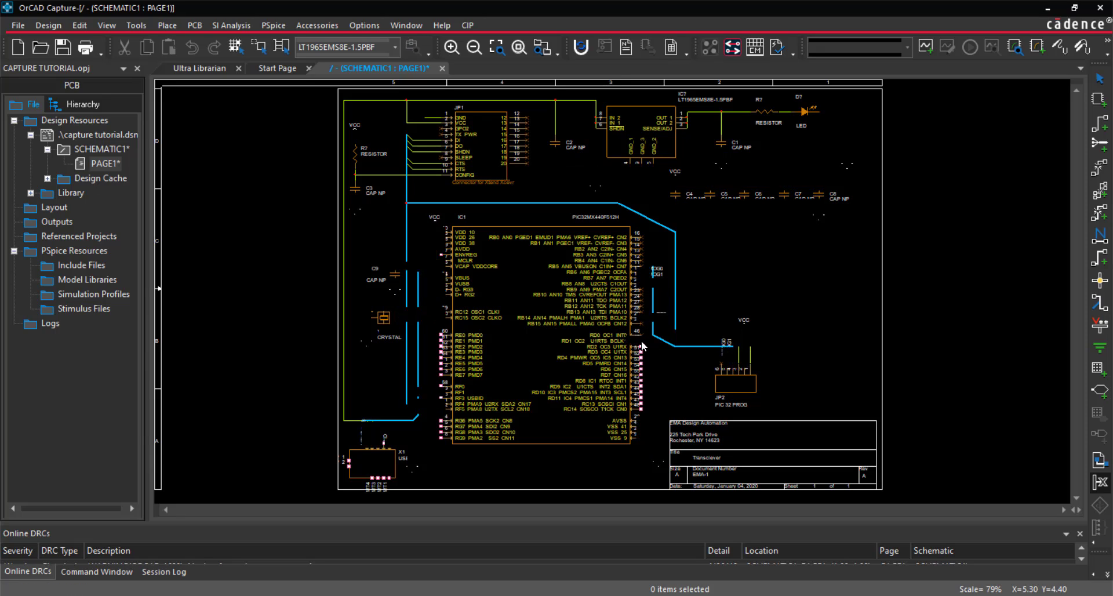
left_click(641, 346)
left_click(640, 353)
left_click(640, 358)
left_click(640, 363)
left_click(641, 369)
left_click(641, 375)
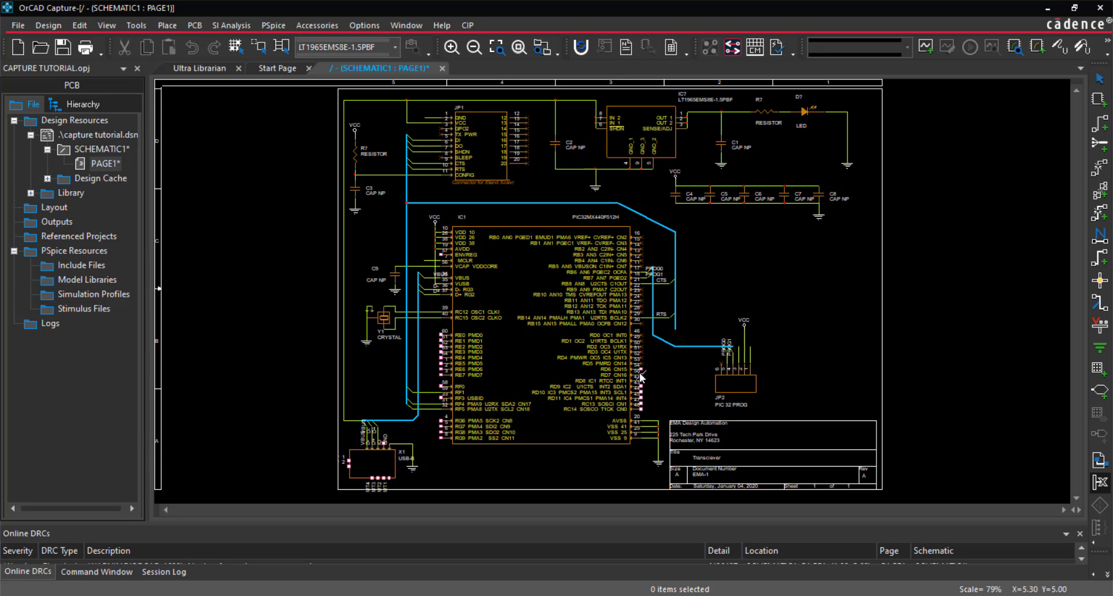
left_click(641, 381)
left_click(641, 387)
left_click(640, 392)
left_click(640, 398)
left_click(640, 403)
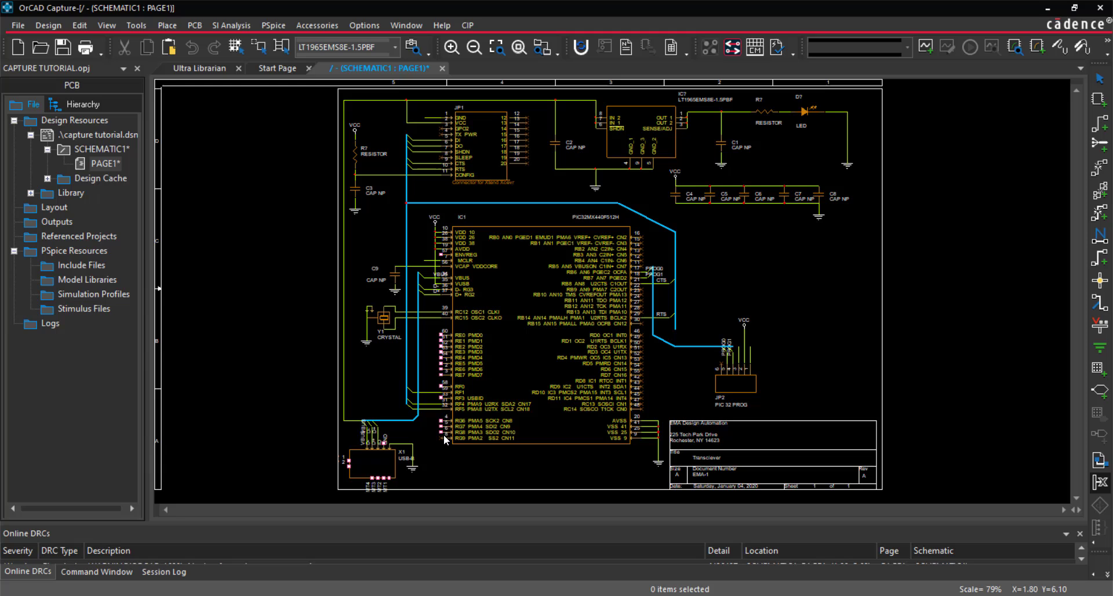